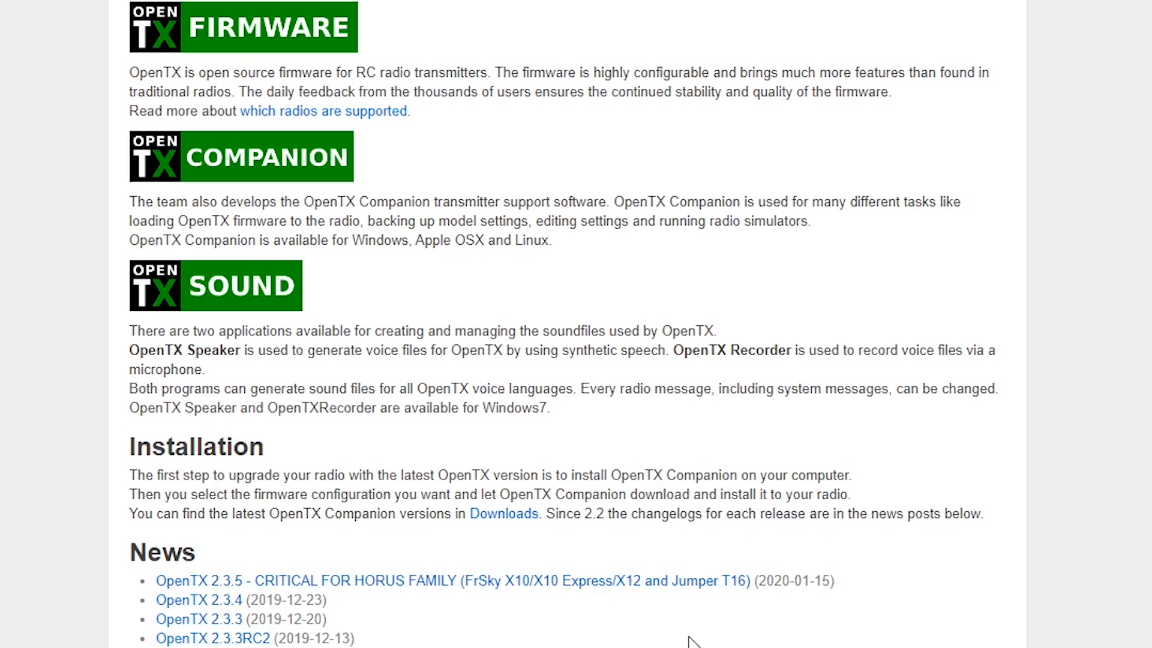
- Open the OpenTX 2.3.5 release post and review its Companion download links for Windows, Mac OS X and Linux
left_click(616, 586)
scroll(466, 525, "down", 5)
scroll(467, 526, "up", 5)
scroll(467, 525, "down", 15)
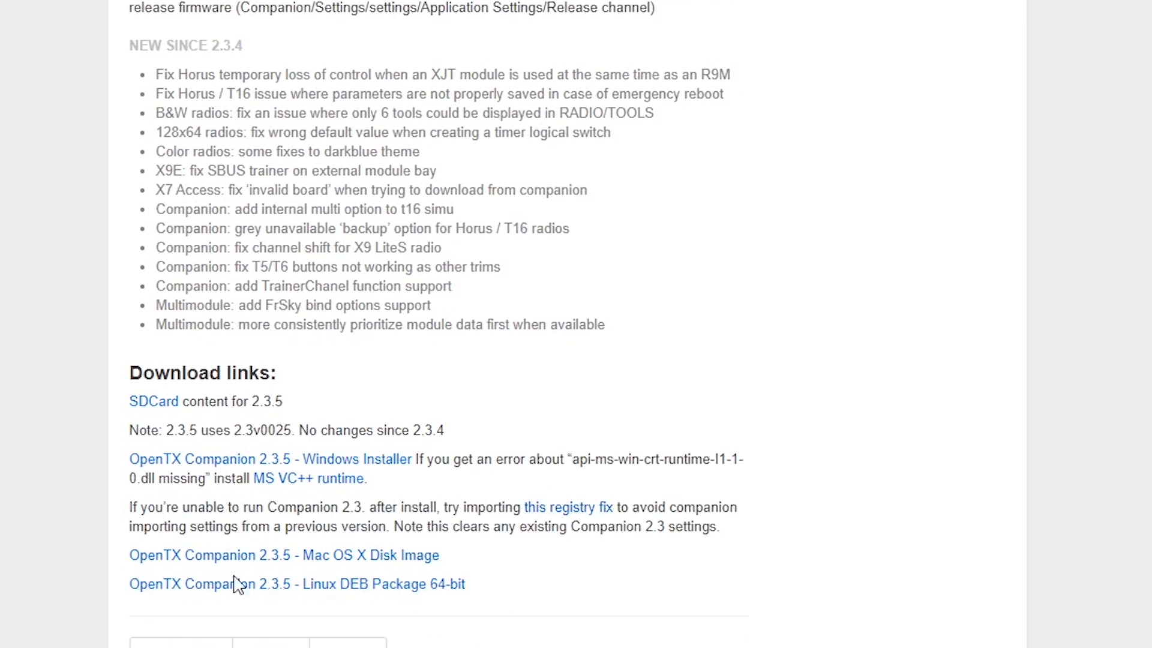
left_click_drag(111, 463, 85, 453)
scroll(859, 489, "up", 9)
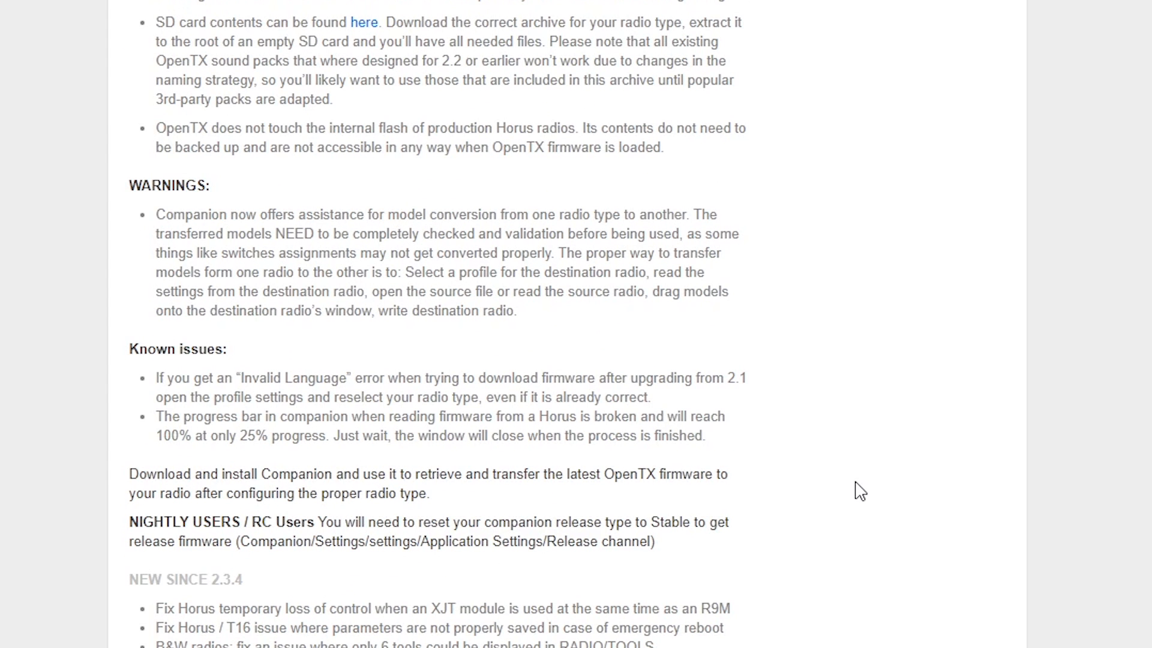
scroll(693, 479, "down", 9)
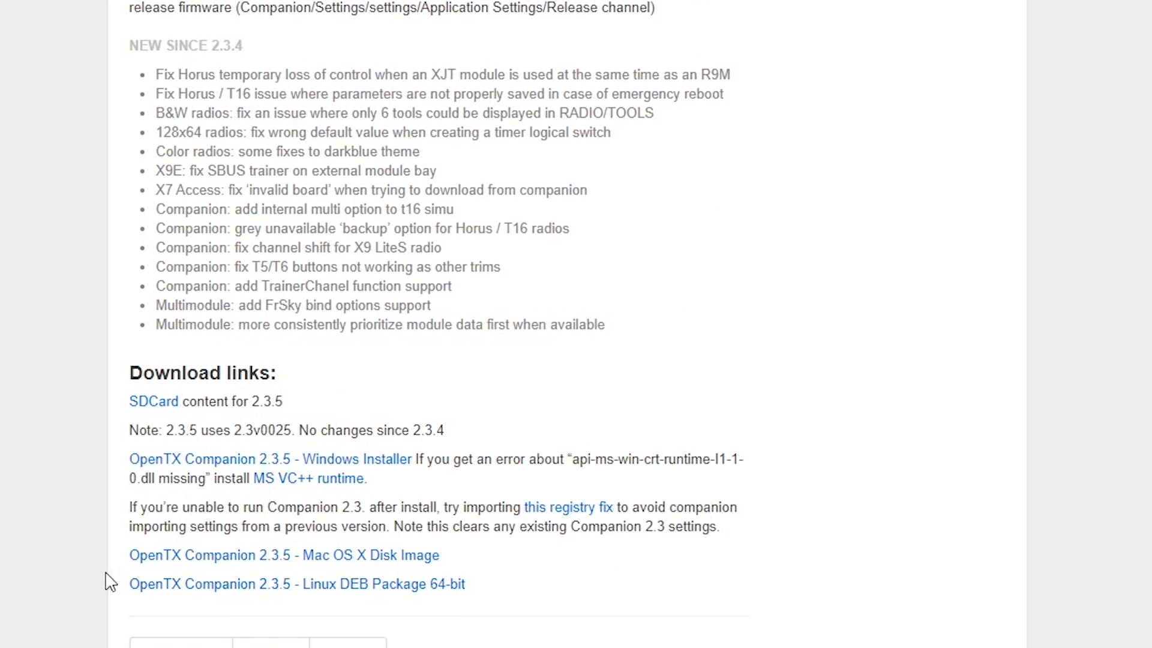
left_click_drag(111, 556, 520, 553)
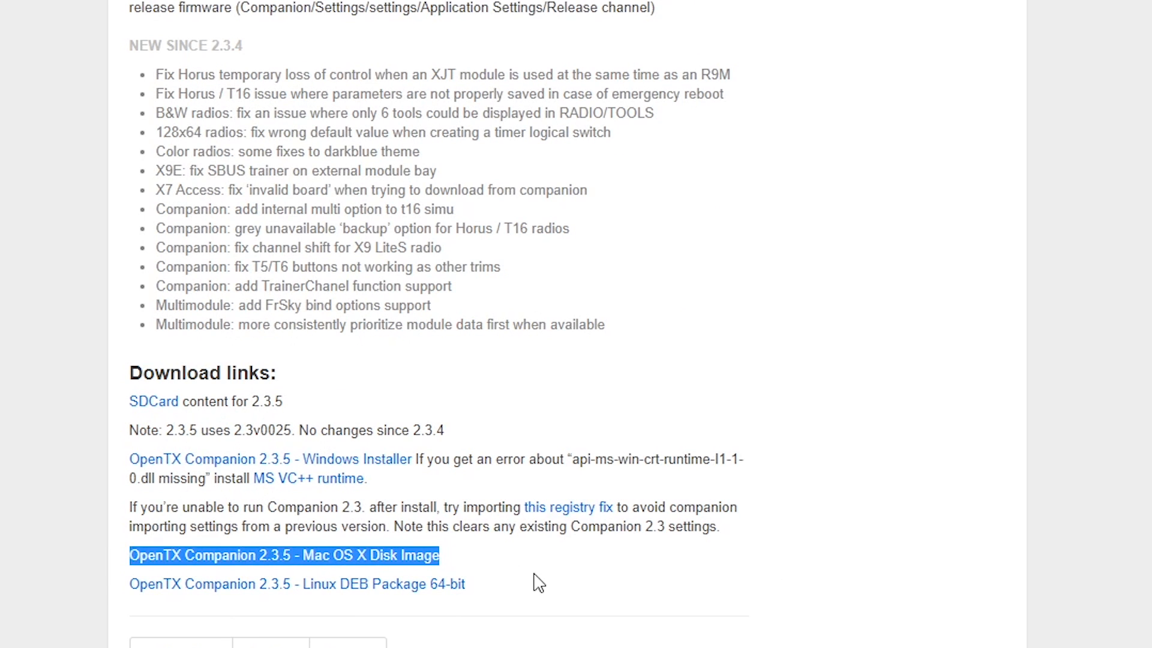
left_click(538, 583)
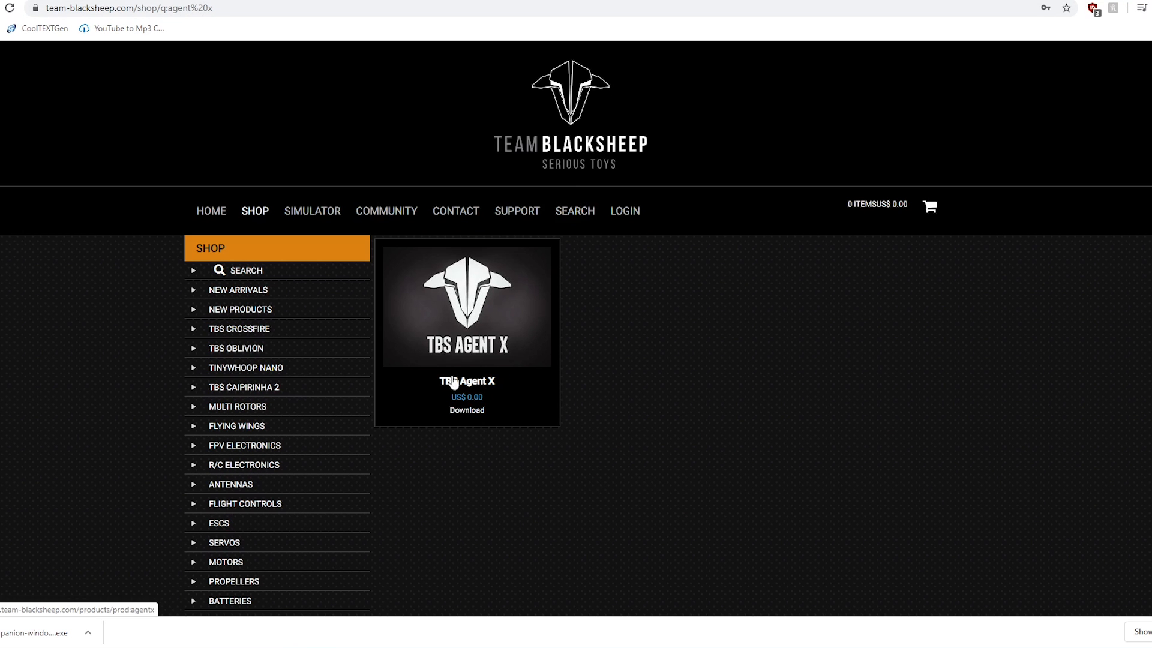
- Open the TBS Agent X product page and download the Windows version
left_click(485, 396)
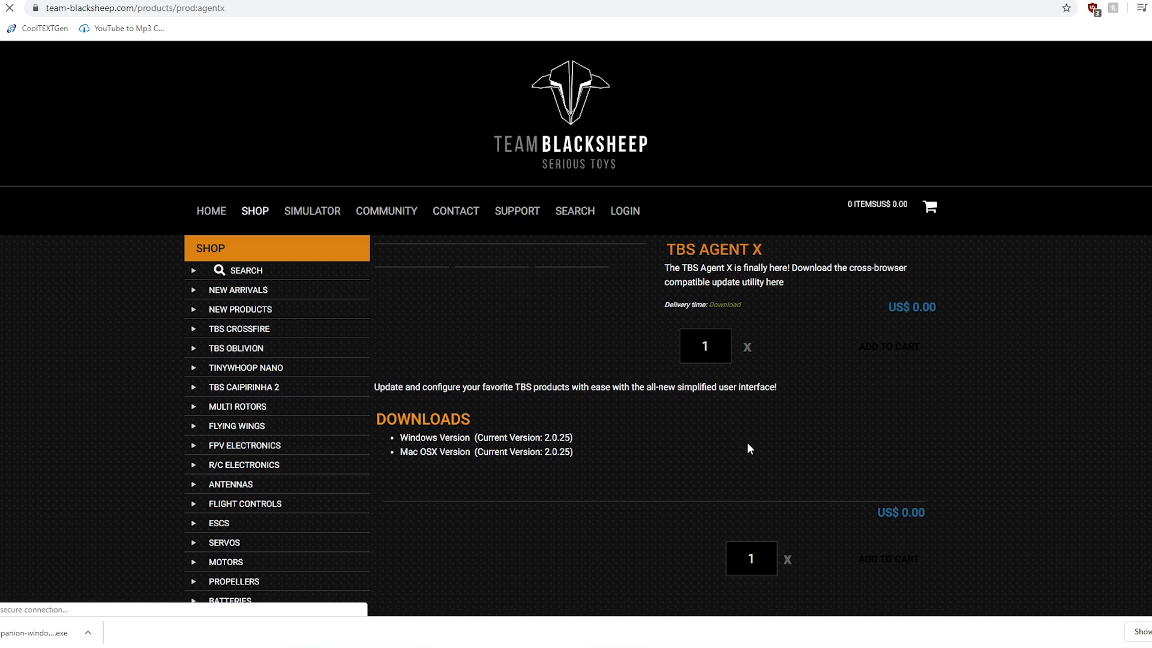
scroll(685, 458, "down", 2)
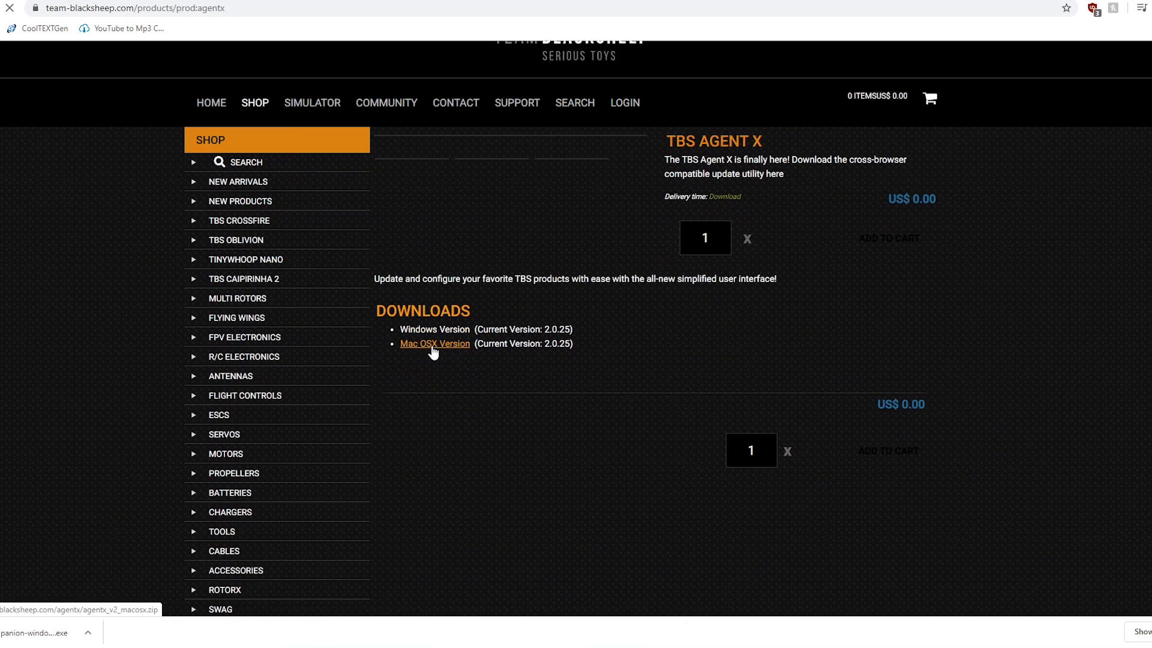
left_click(433, 333)
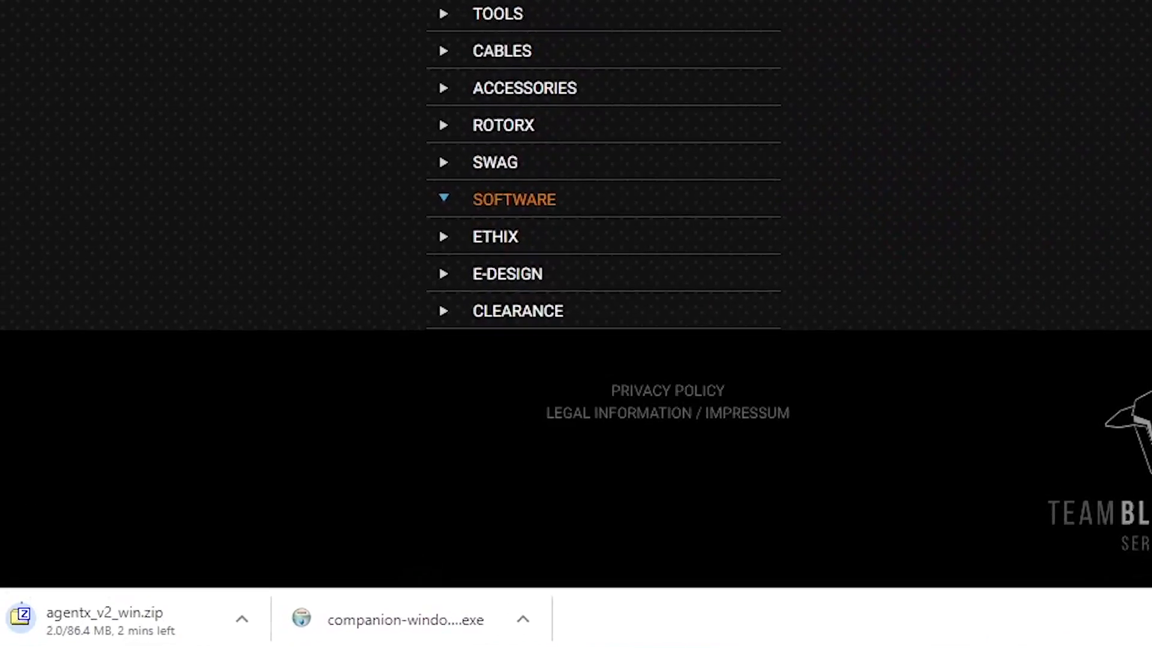
scroll(1032, 120, "up", 5)
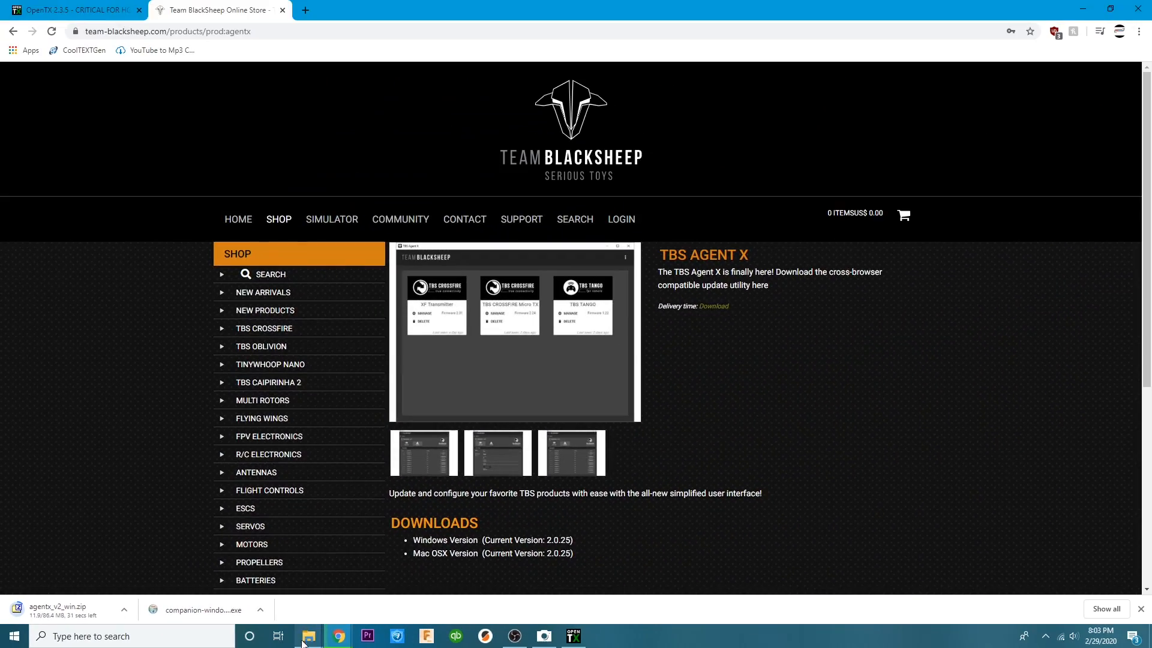
- Switch to File Explorer and browse to the FPV folder inside Documents
mouse_move(313, 637)
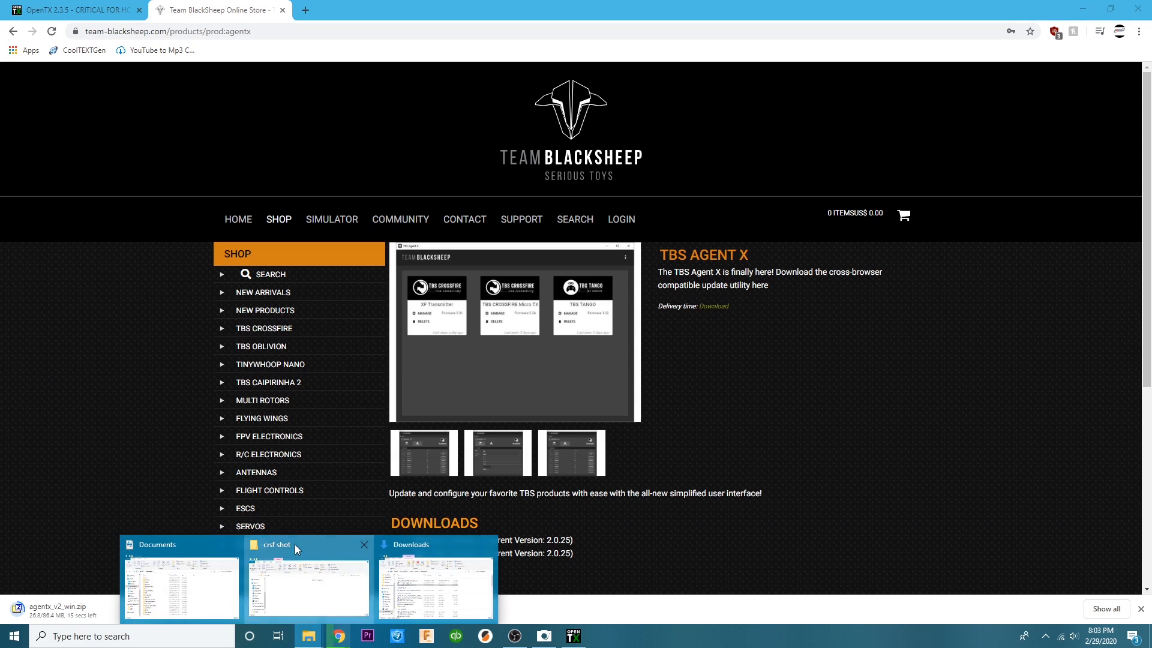
left_click_drag(0, 182, 510, 164)
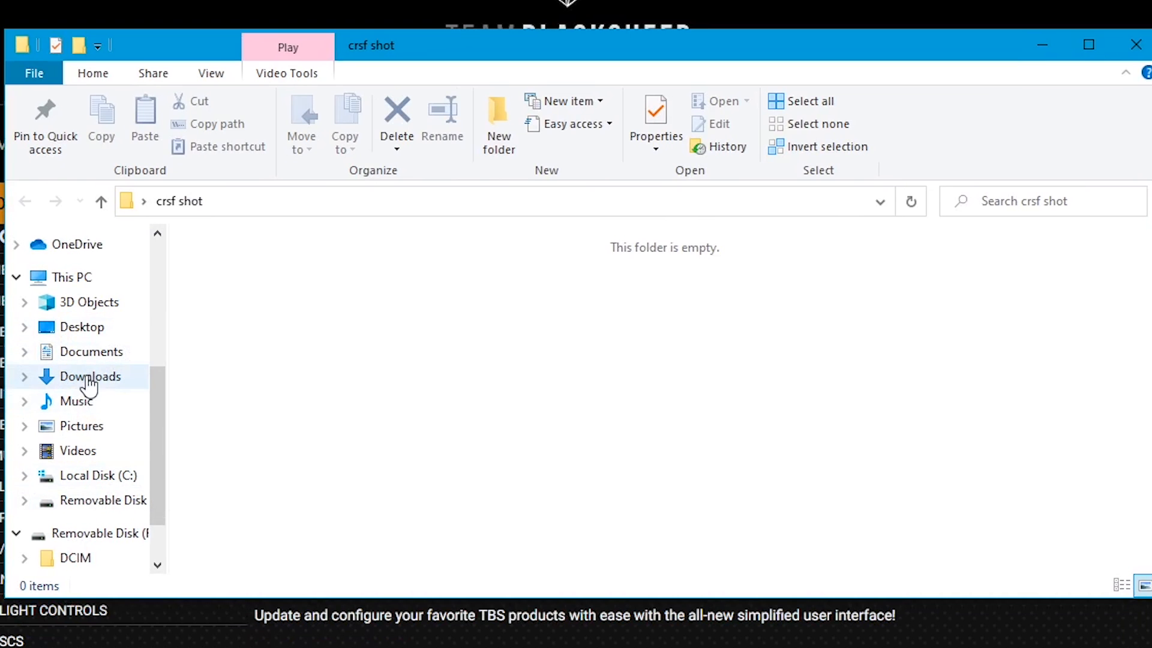
left_click(90, 379)
left_click(57, 360)
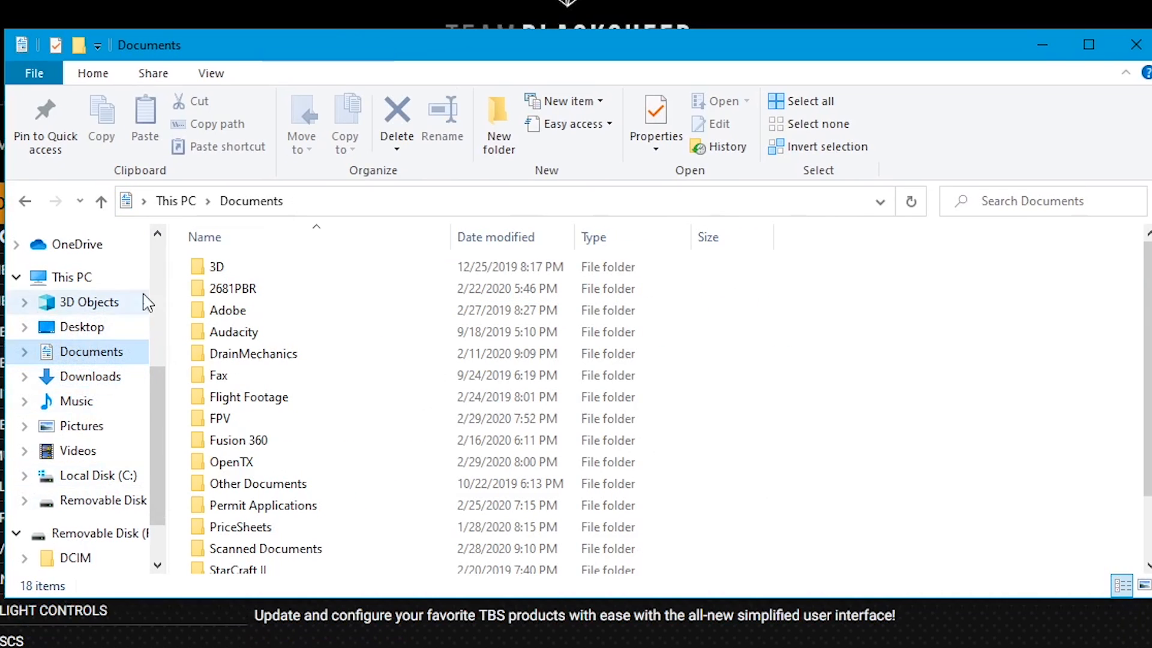
double_click(237, 417)
scroll(442, 424, "down", 6)
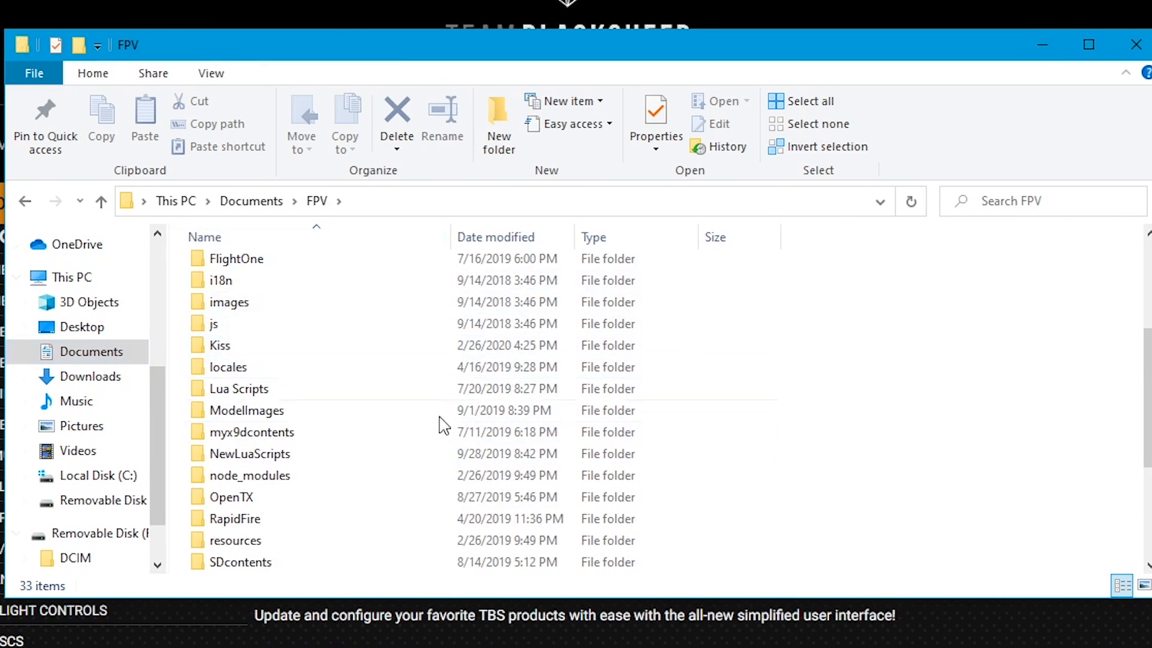
scroll(480, 437, "up", 6)
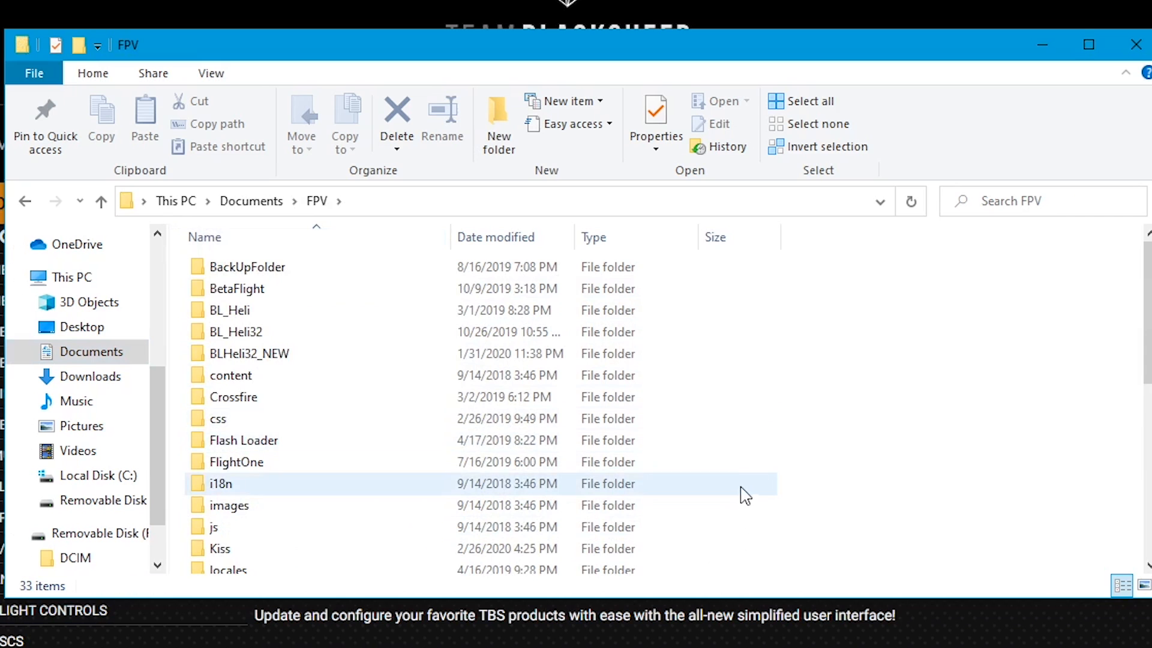
- Create a new folder named TBS Agent X inside the FPV folder
right_click(858, 338)
mouse_move(918, 582)
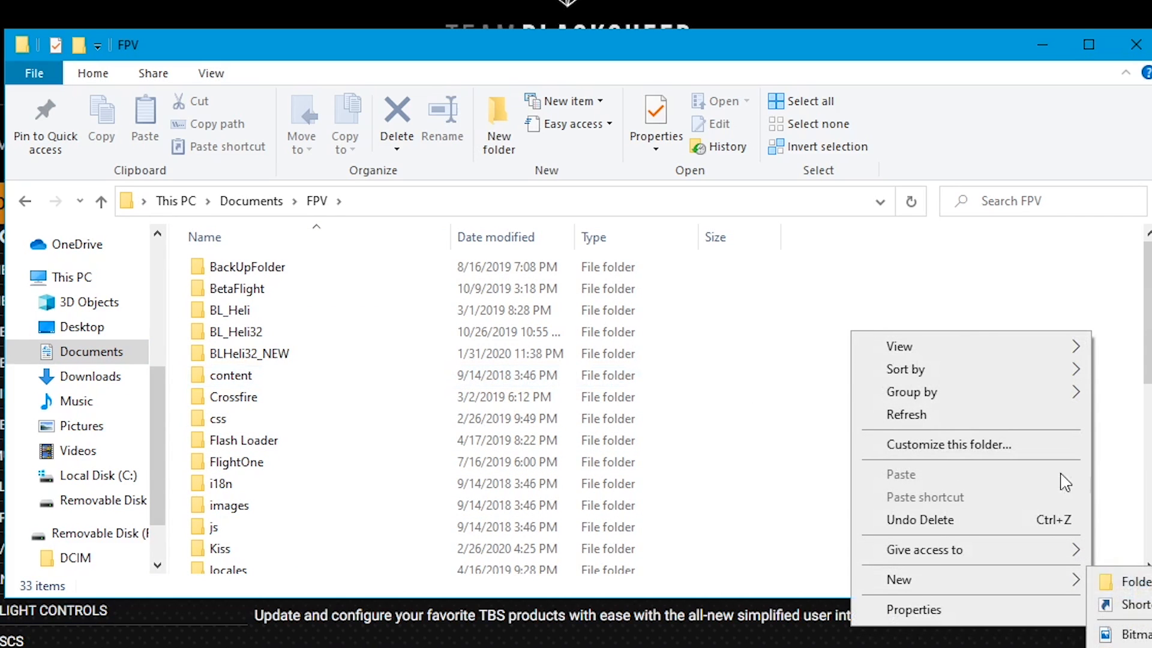
left_click(1140, 579)
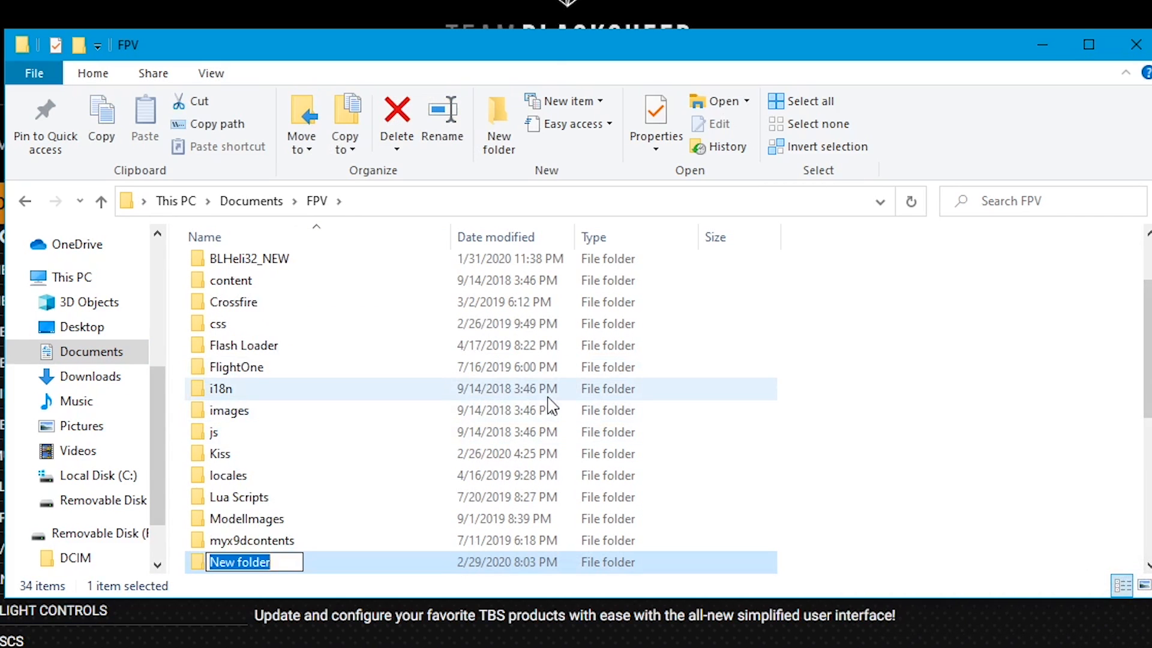
type("TBS Agent X")
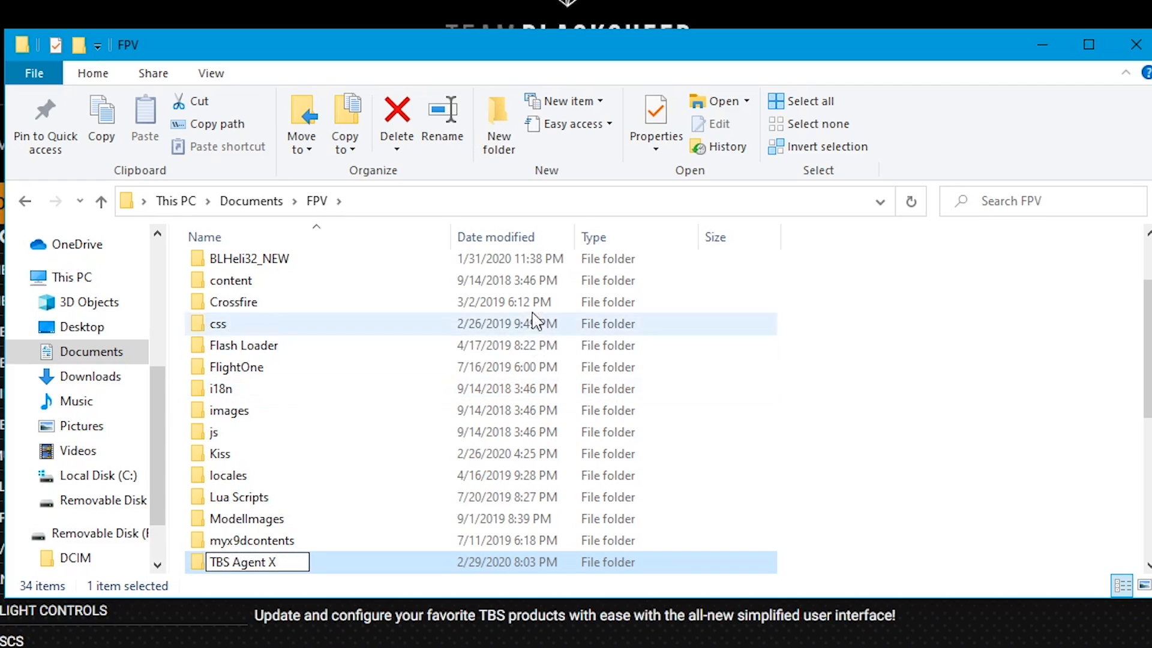
left_click(843, 314)
scroll(455, 373, "down", 5)
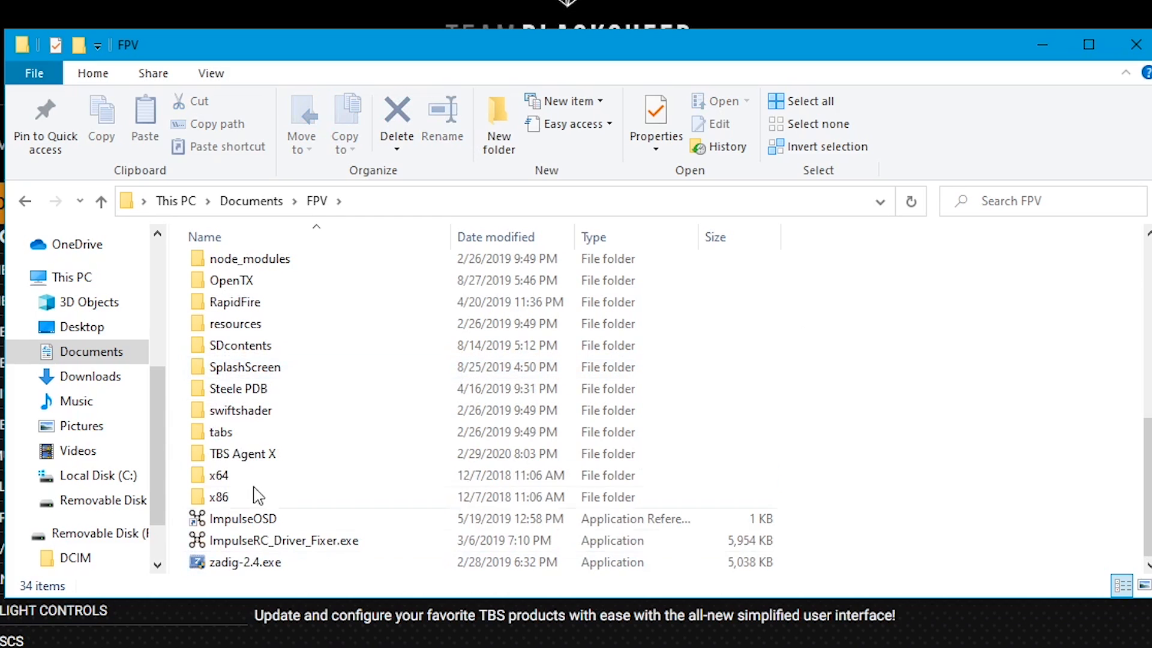
left_click(264, 455)
left_click(964, 367)
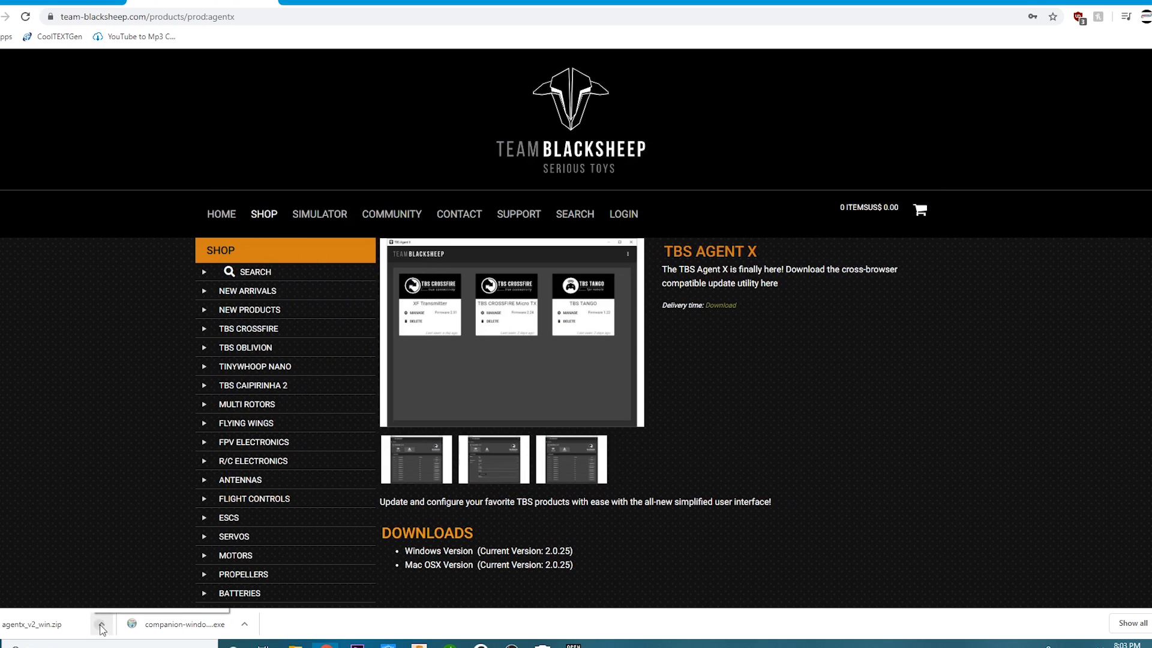
- Open the downloaded agentx_v2_win.zip archive and select the TBS Agent X setup file in it
left_click(101, 624)
left_click(141, 581)
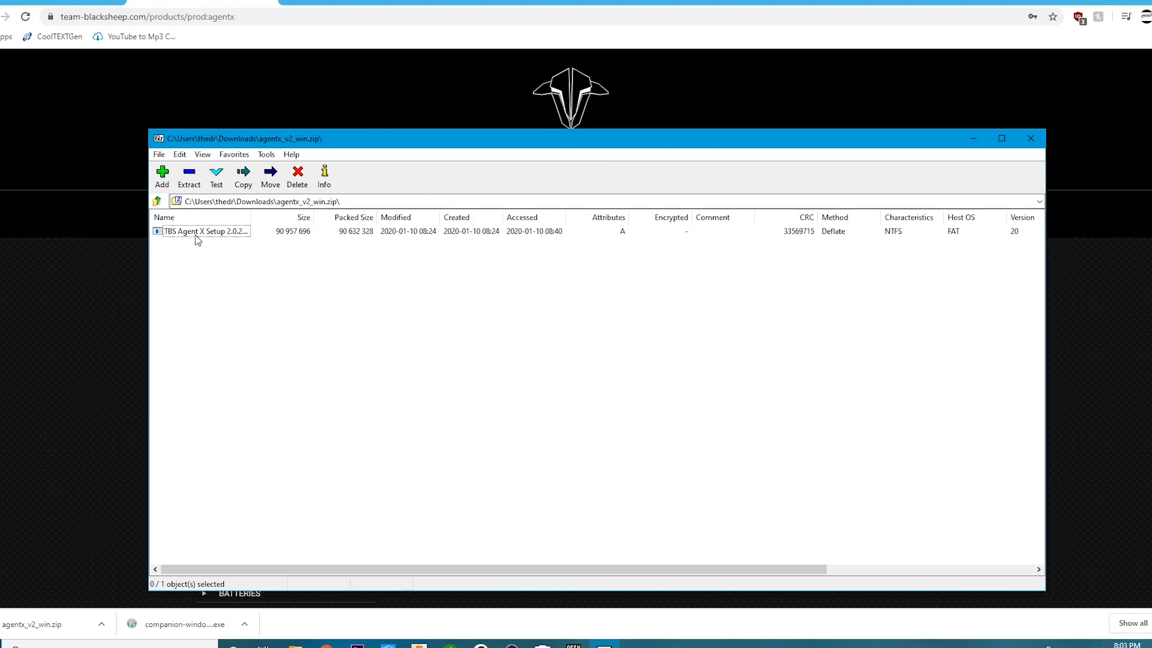
left_click(196, 234)
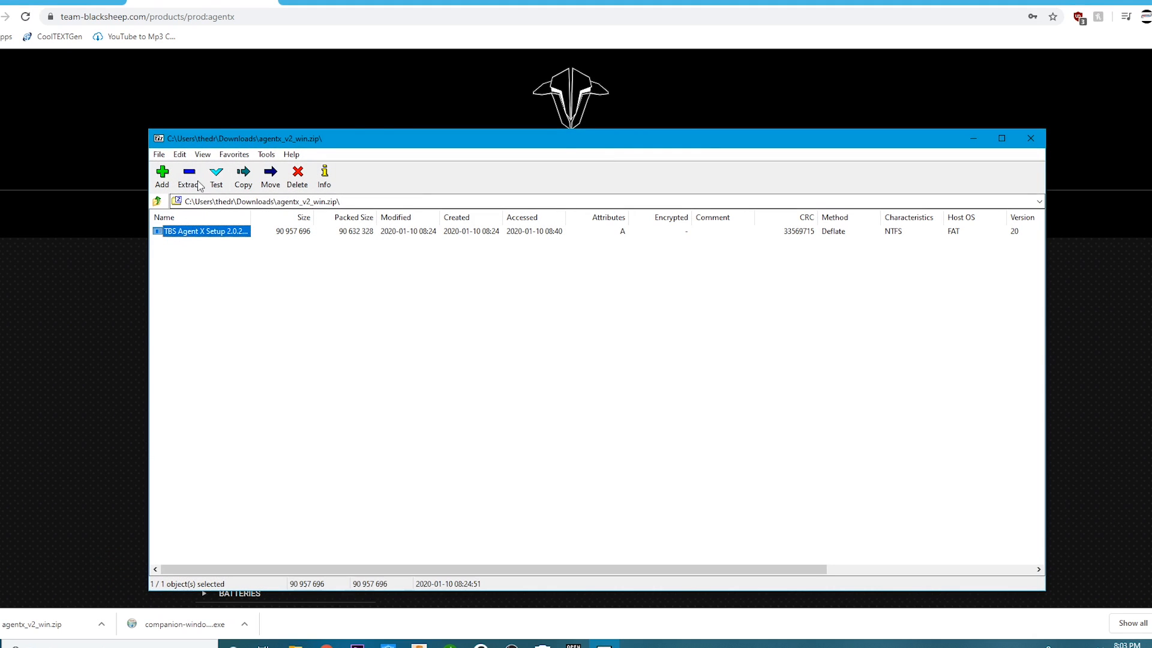
- Extract the selected setup file into the TBS Agent X folder under Documents > FPV
left_click(189, 177)
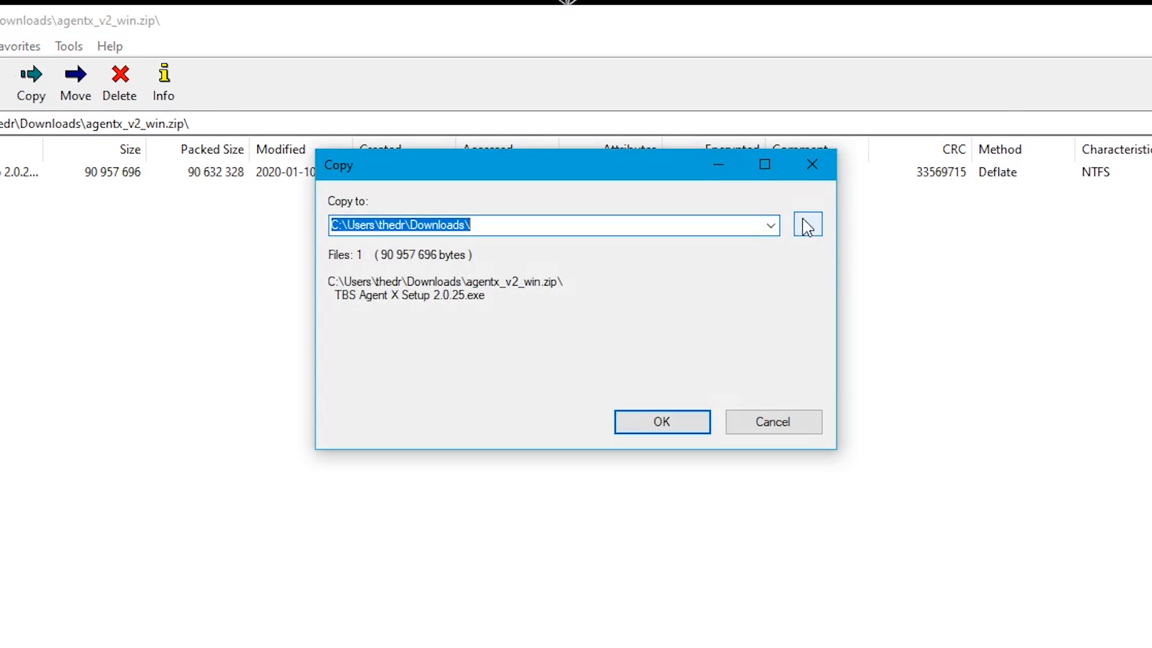
left_click(804, 230)
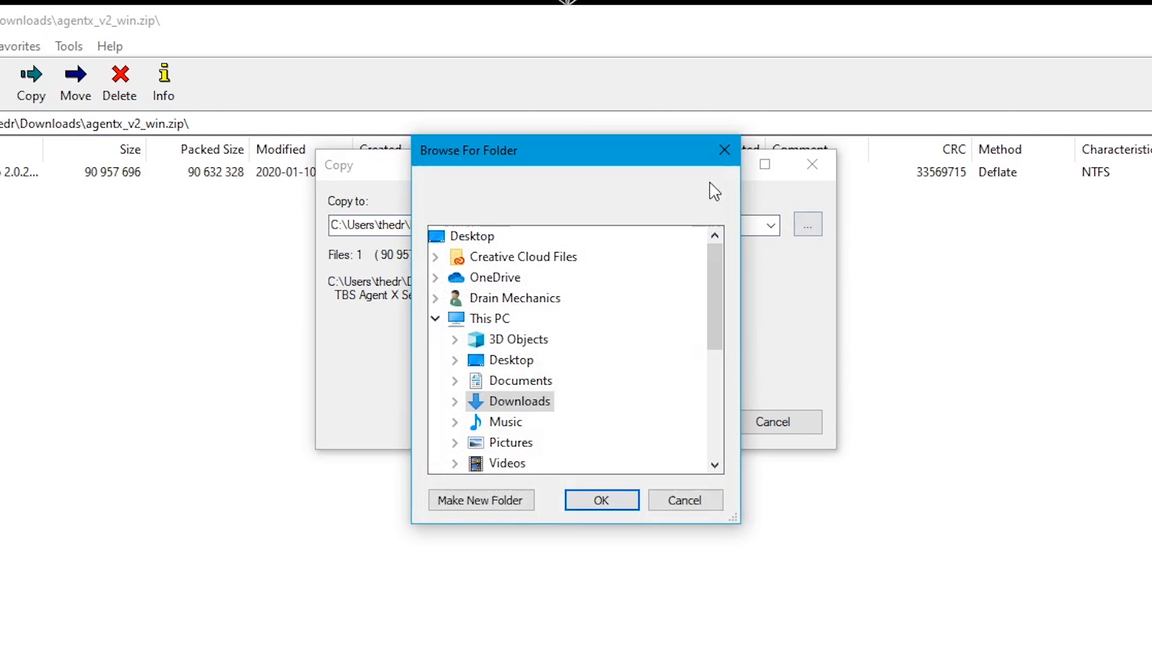
left_click(511, 387)
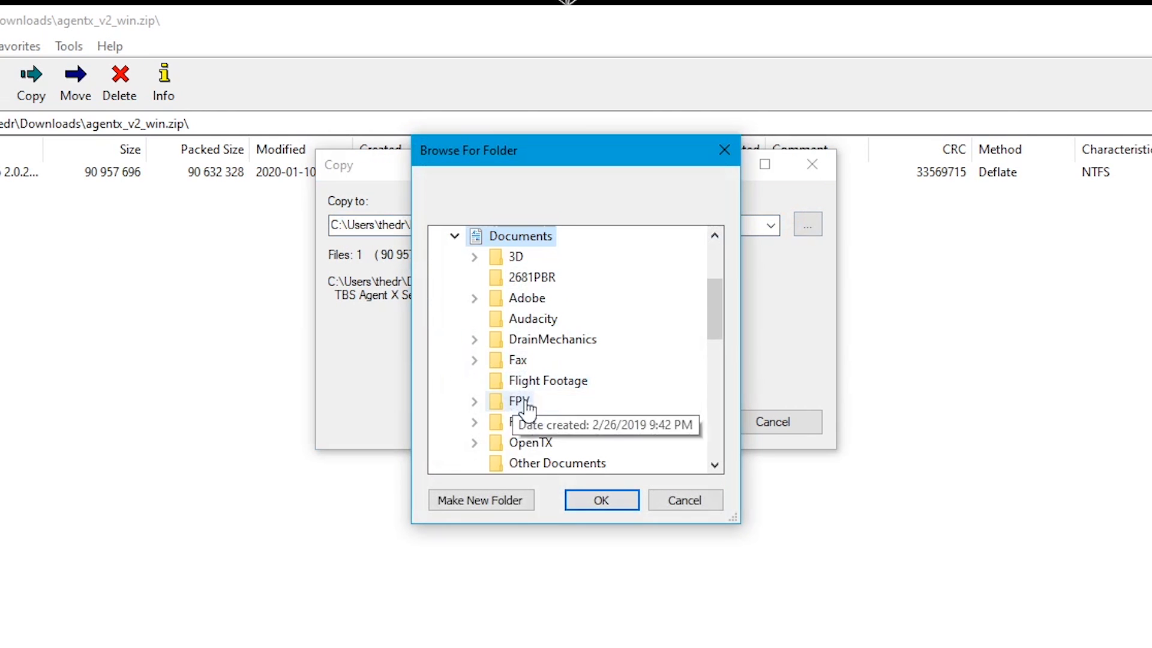
left_click(516, 399)
scroll(515, 384, "down", 2)
scroll(515, 384, "down", 2)
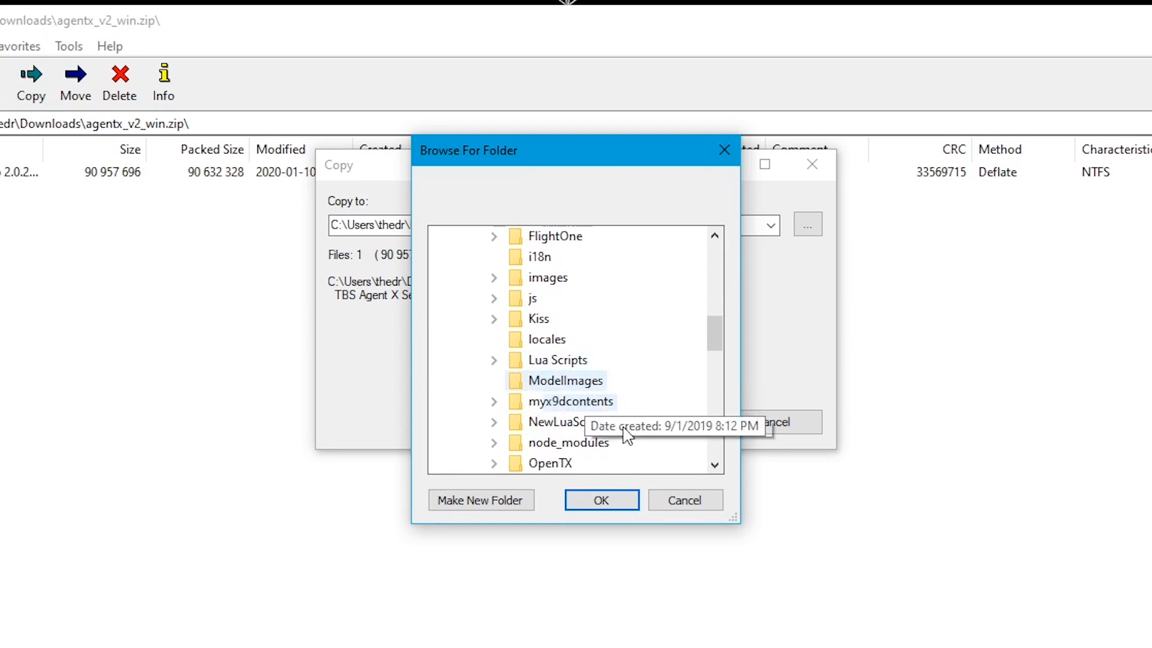
scroll(577, 465, "down", 3)
left_click(562, 427)
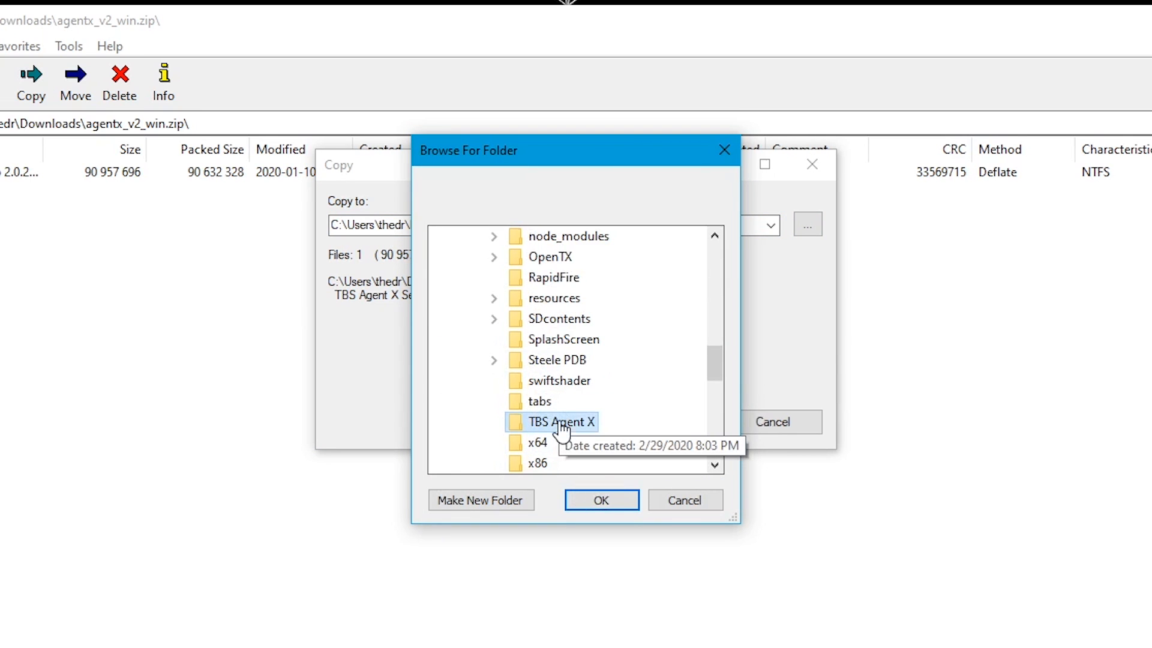
left_click(599, 500)
left_click(665, 419)
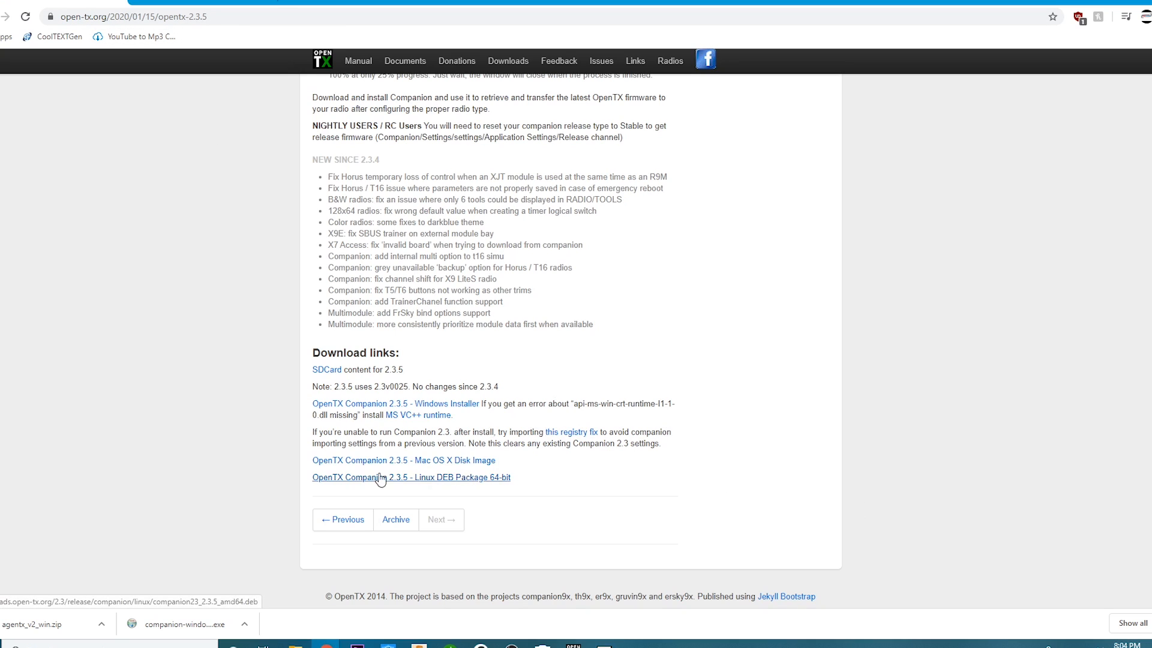
- Open the SDCard content for OpenTX 2.3.5 and download sdcard-212x64-2.3V0025.zip from the opentx-x9d+ directory
left_click_drag(403, 369, 366, 370)
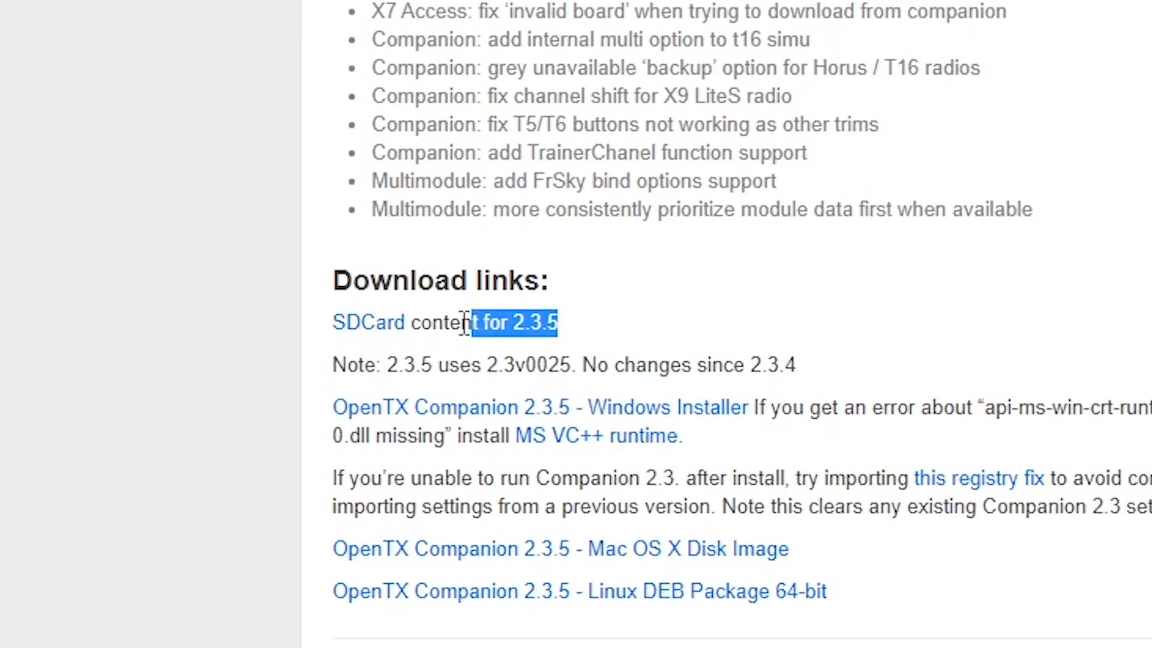
left_click_drag(465, 324, 352, 315)
left_click(647, 326)
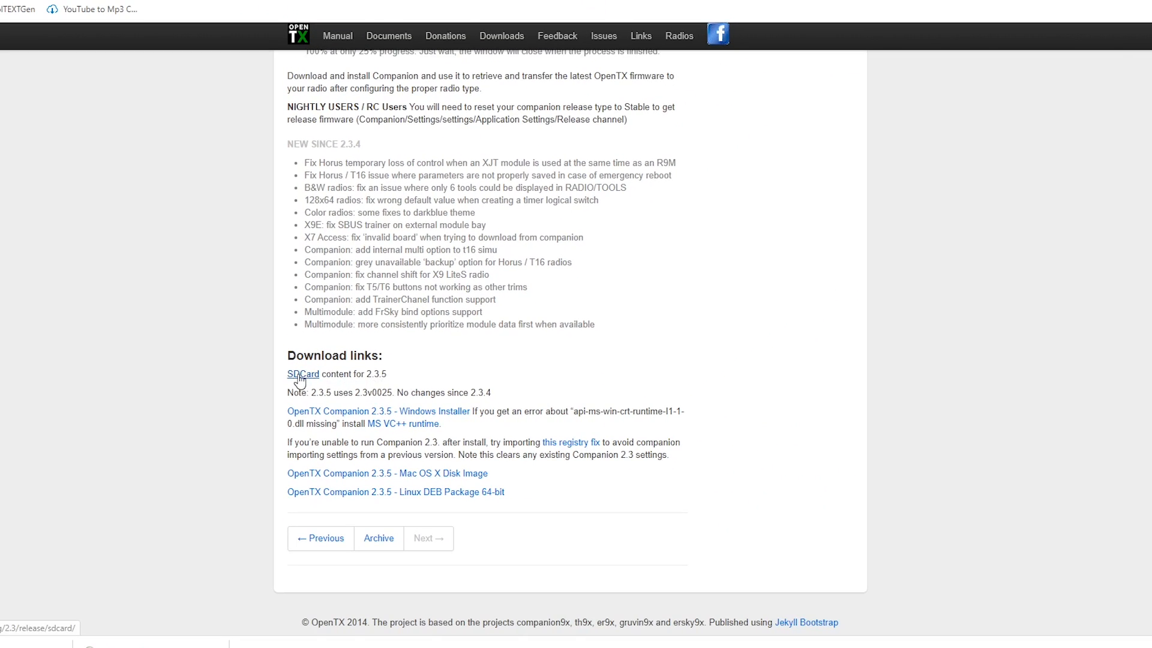
left_click(348, 324)
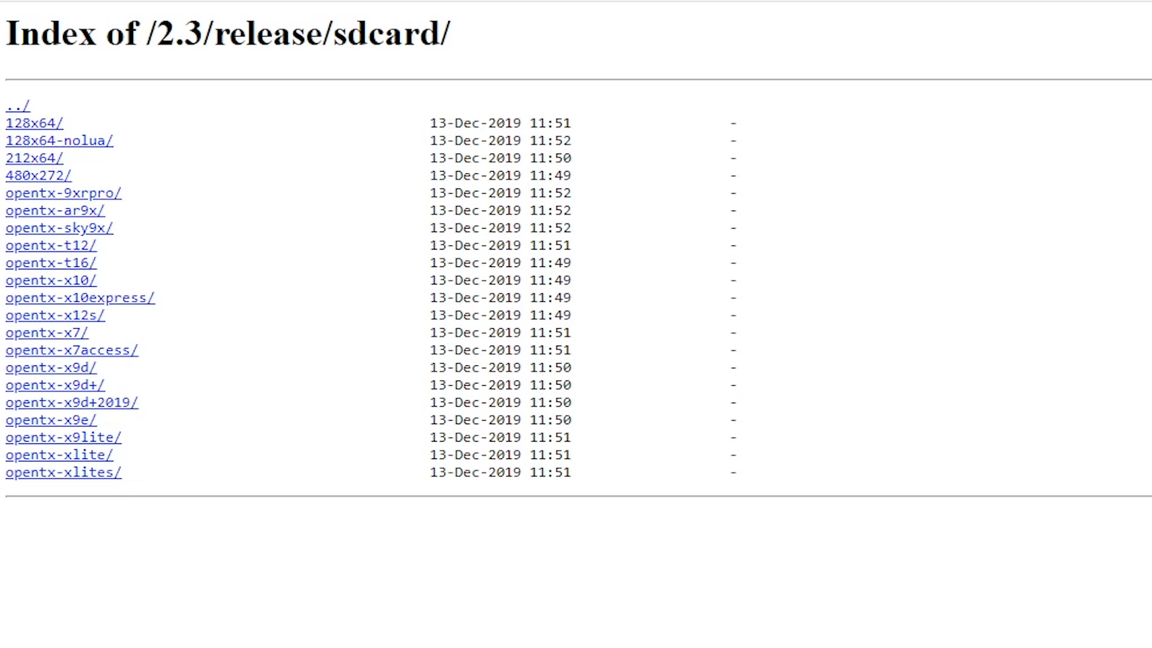
left_click(75, 385)
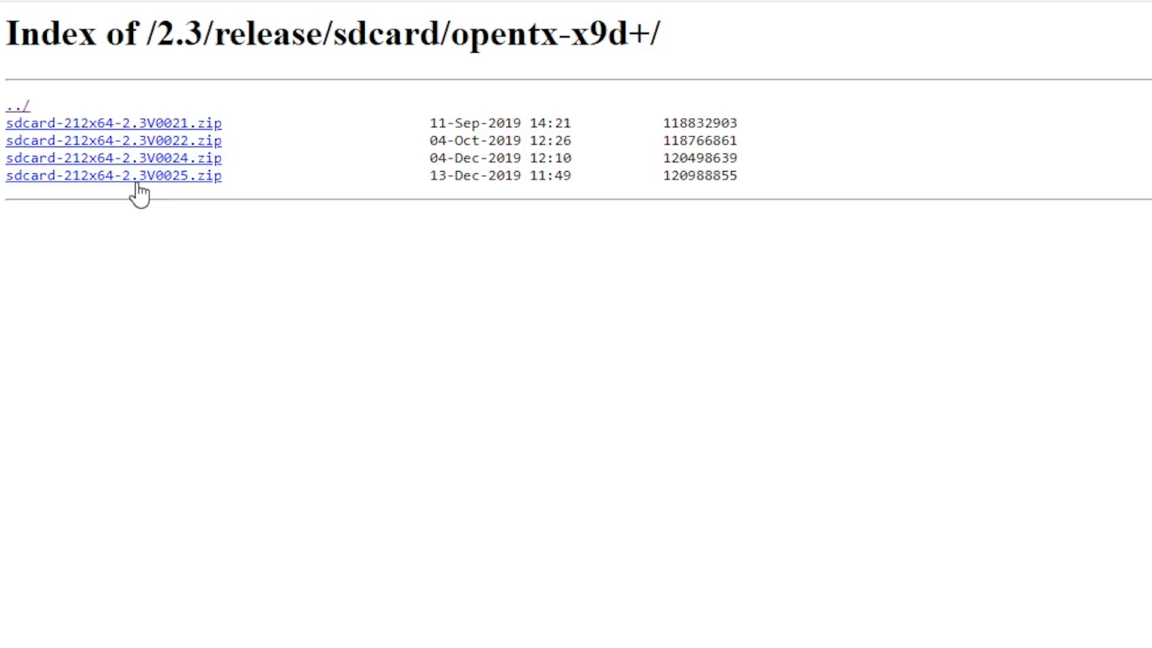
left_click(178, 180)
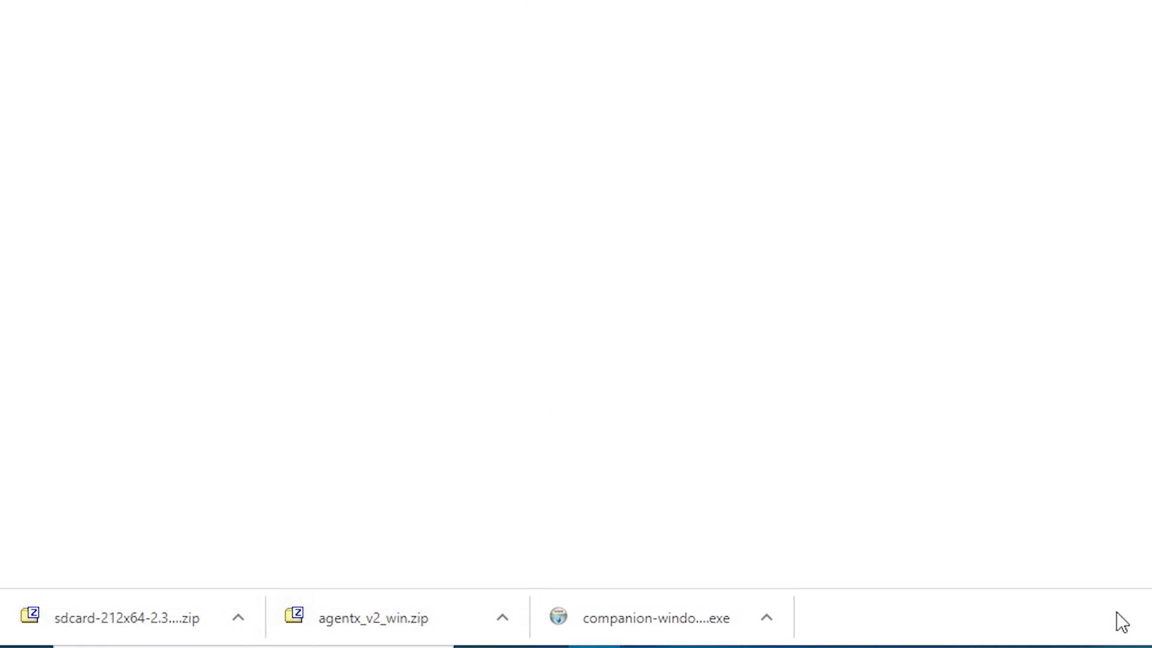
- Show the downloaded sdcard-212x64-2.3V0025.zip in its folder in File Explorer and open Documents in a second window beside it
left_click(243, 628)
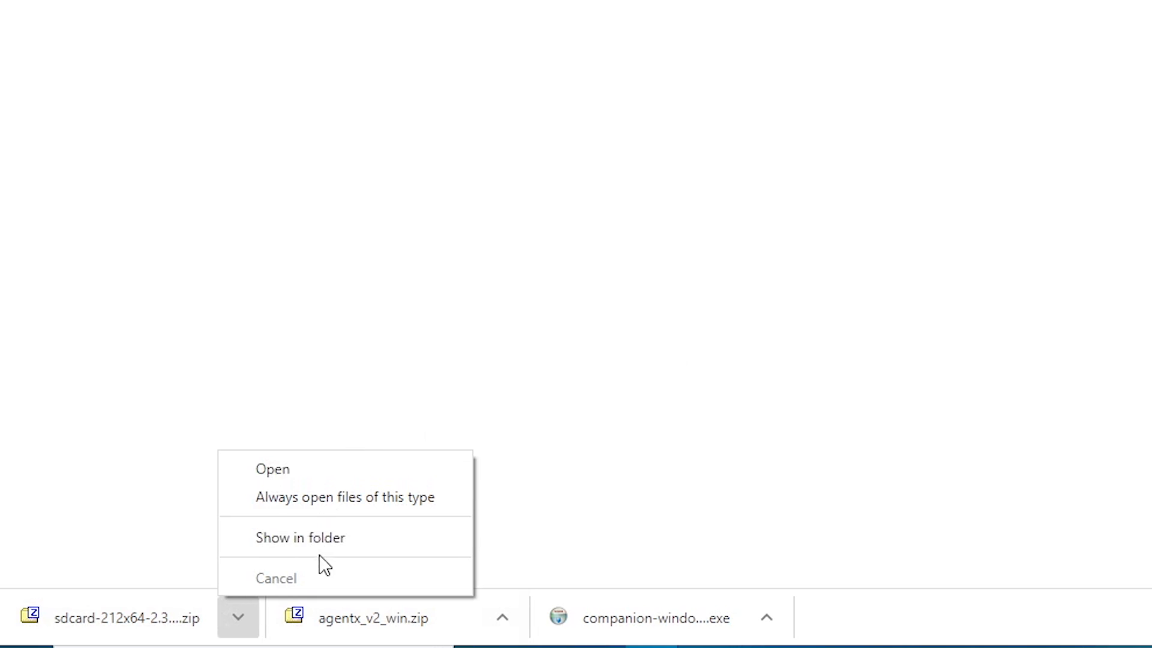
left_click(318, 540)
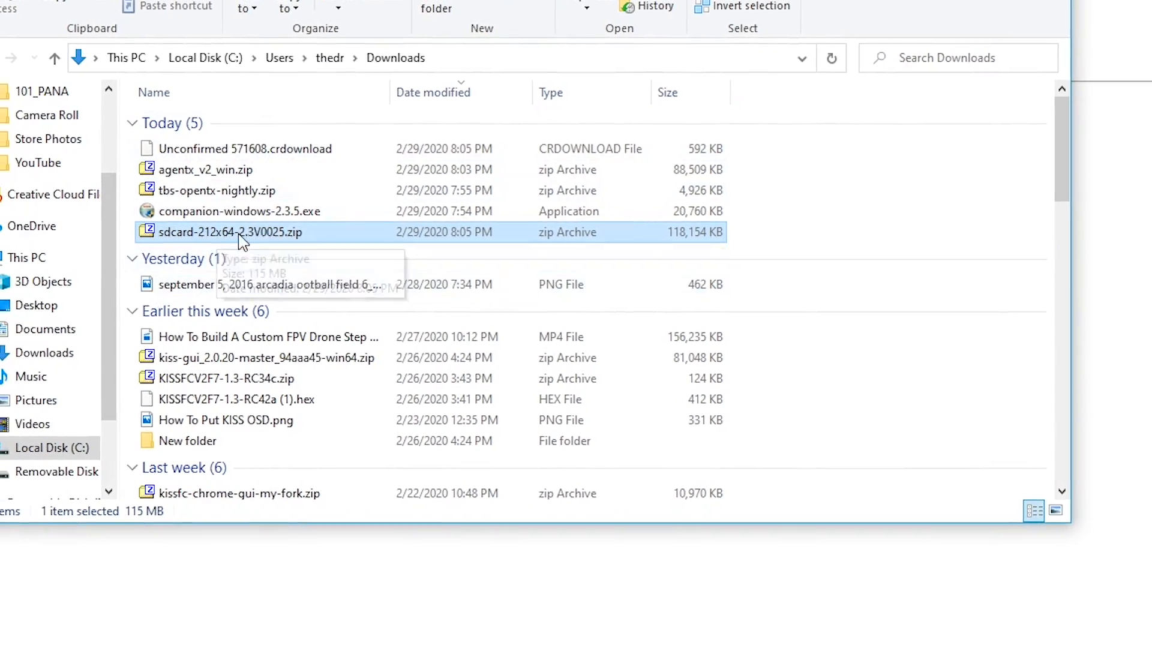
scroll(102, 411, "up", 2)
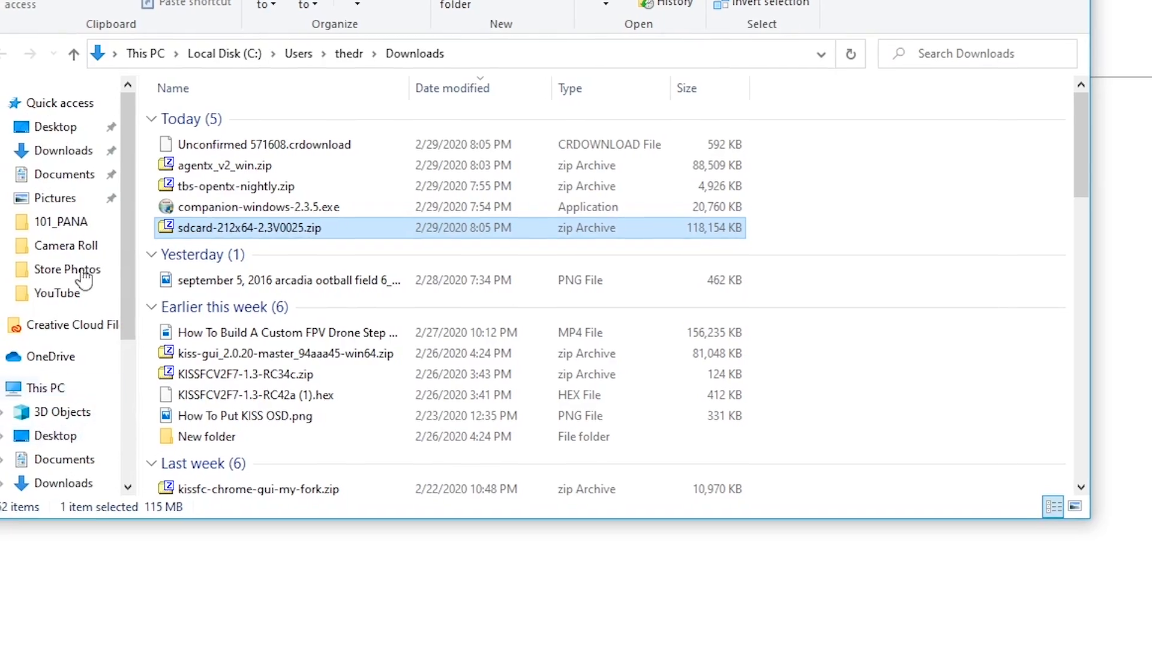
right_click(72, 172)
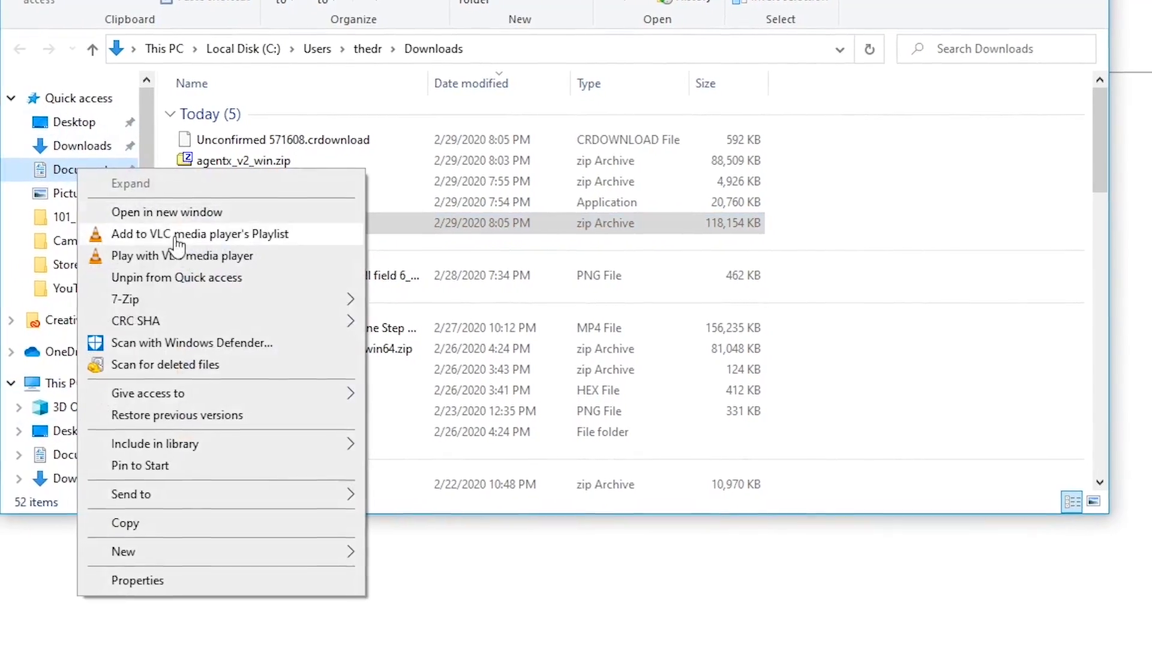
left_click(144, 211)
left_click_drag(348, 0, 680, 0)
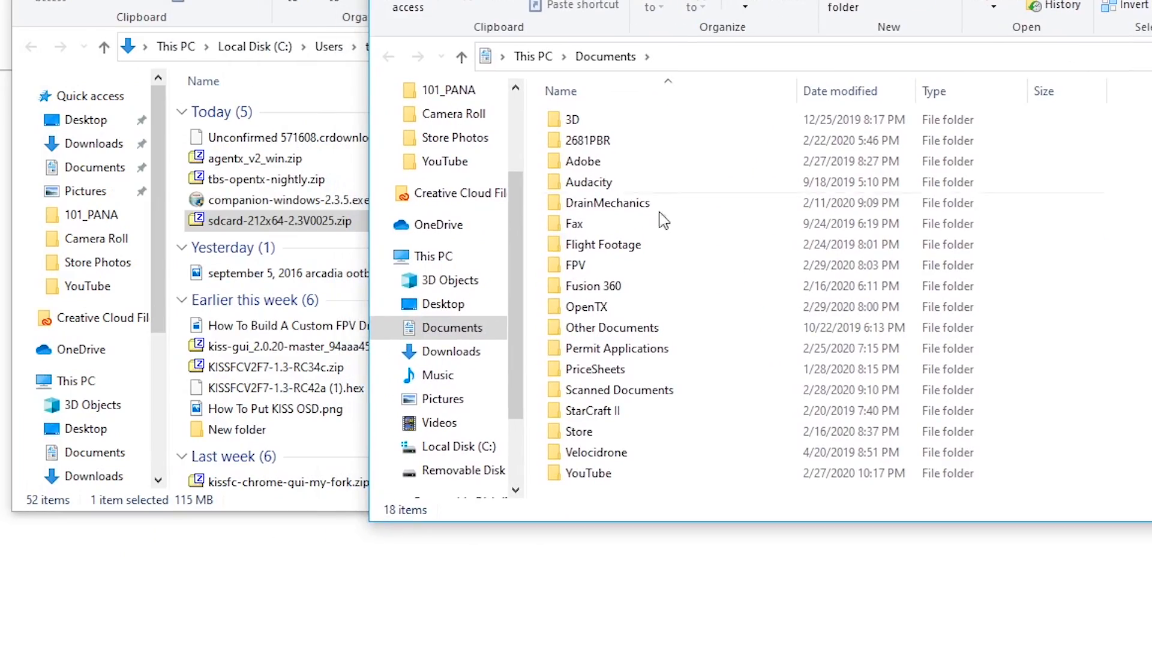
- Open the SDcontents folder inside Documents > FPV
left_click(590, 265)
double_click(590, 266)
scroll(672, 174, "down", 5)
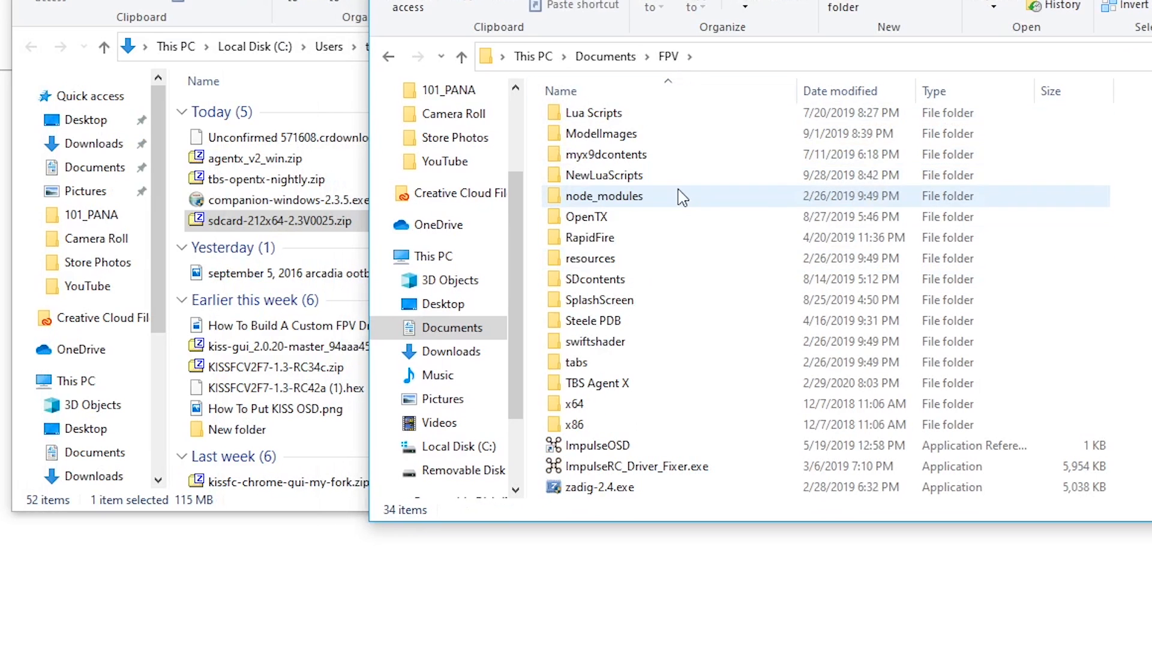
double_click(575, 287)
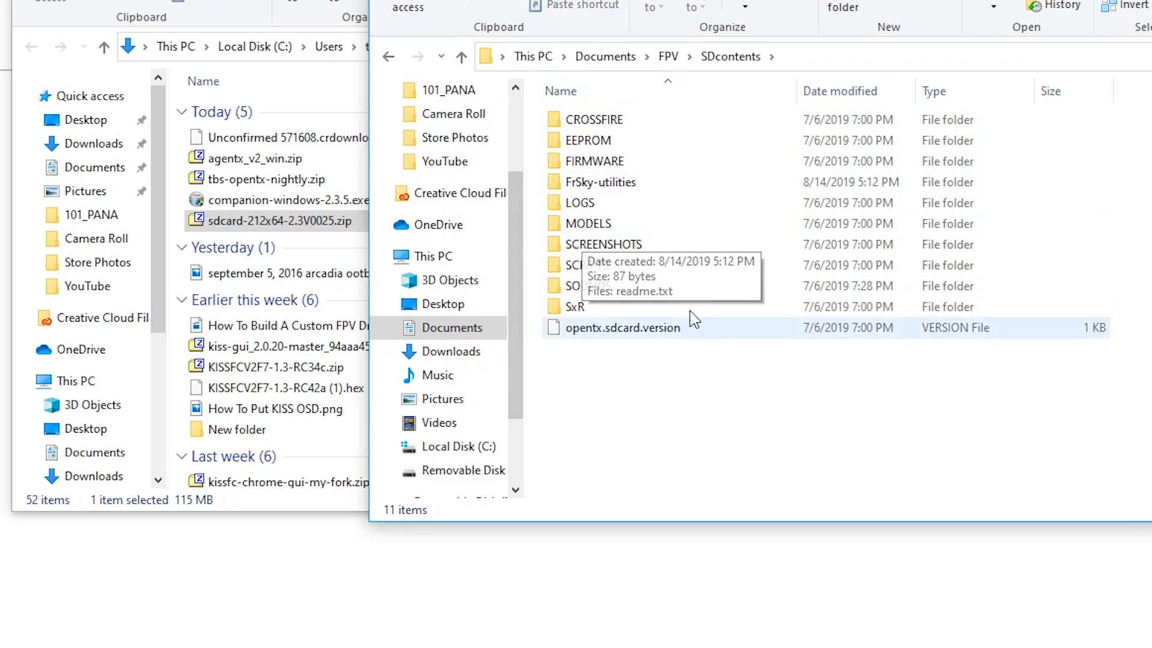
- Create a new folder named 2.3.5 inside the SDcontents folder
right_click(595, 397)
mouse_move(654, 636)
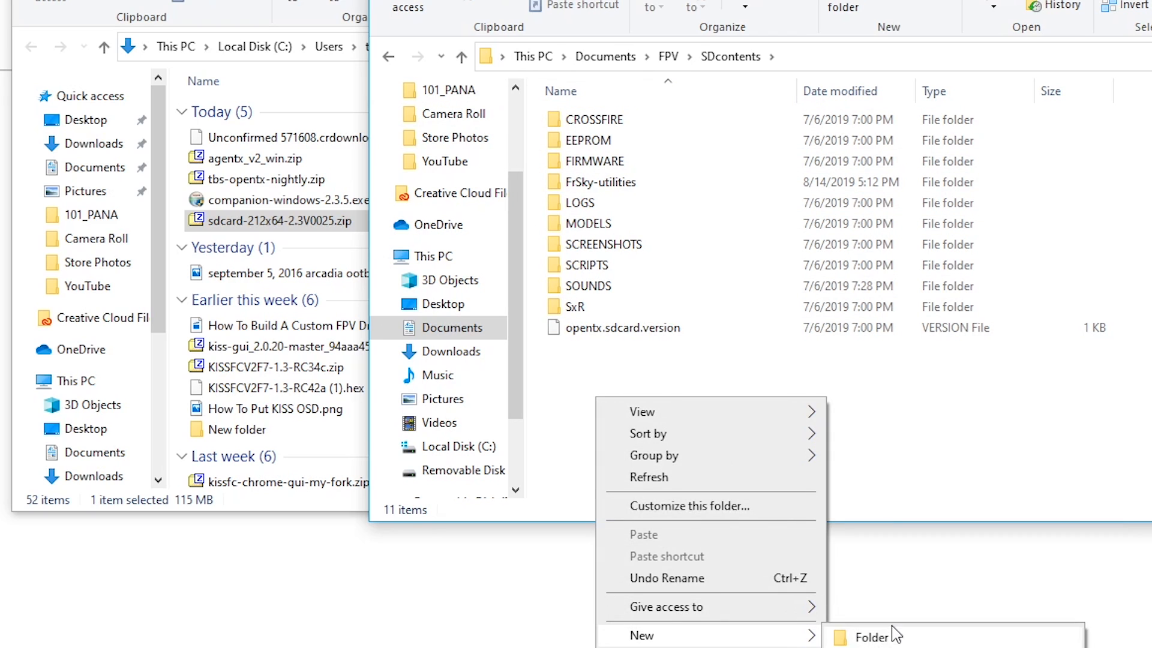
left_click(873, 636)
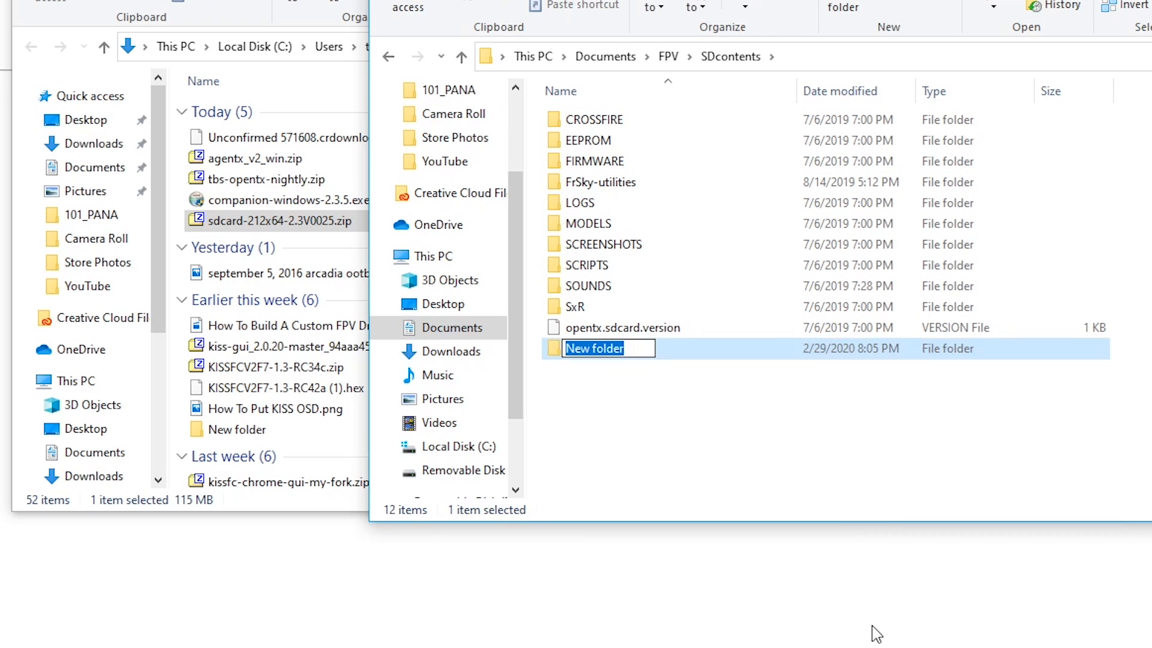
type("2.3.5")
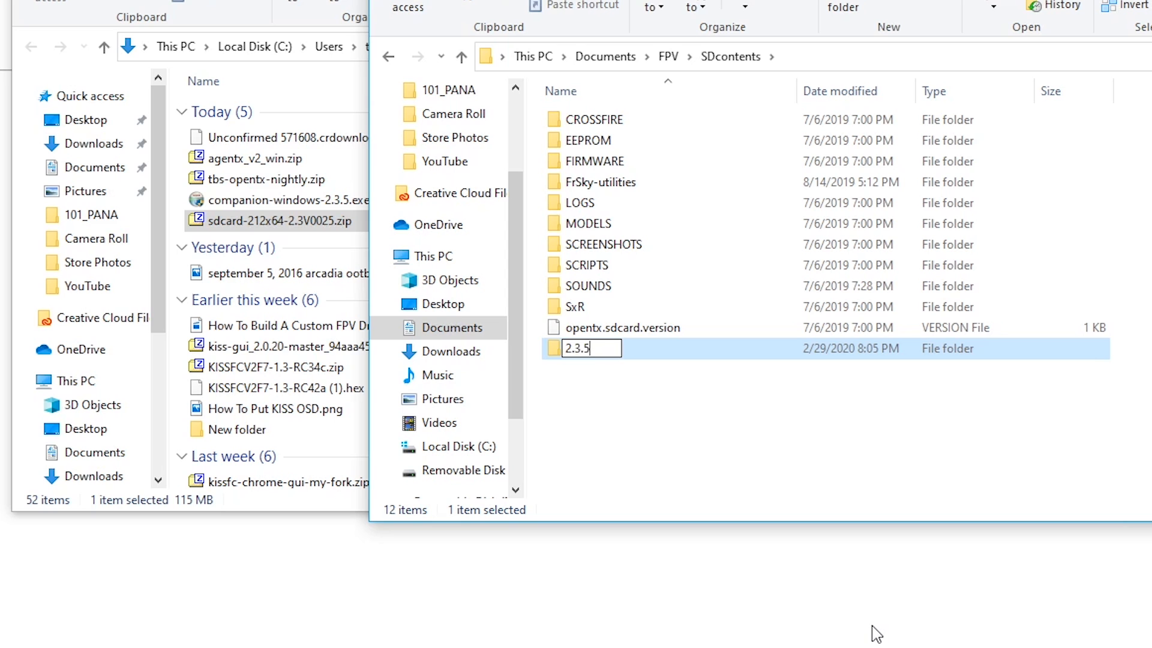
key("Return")
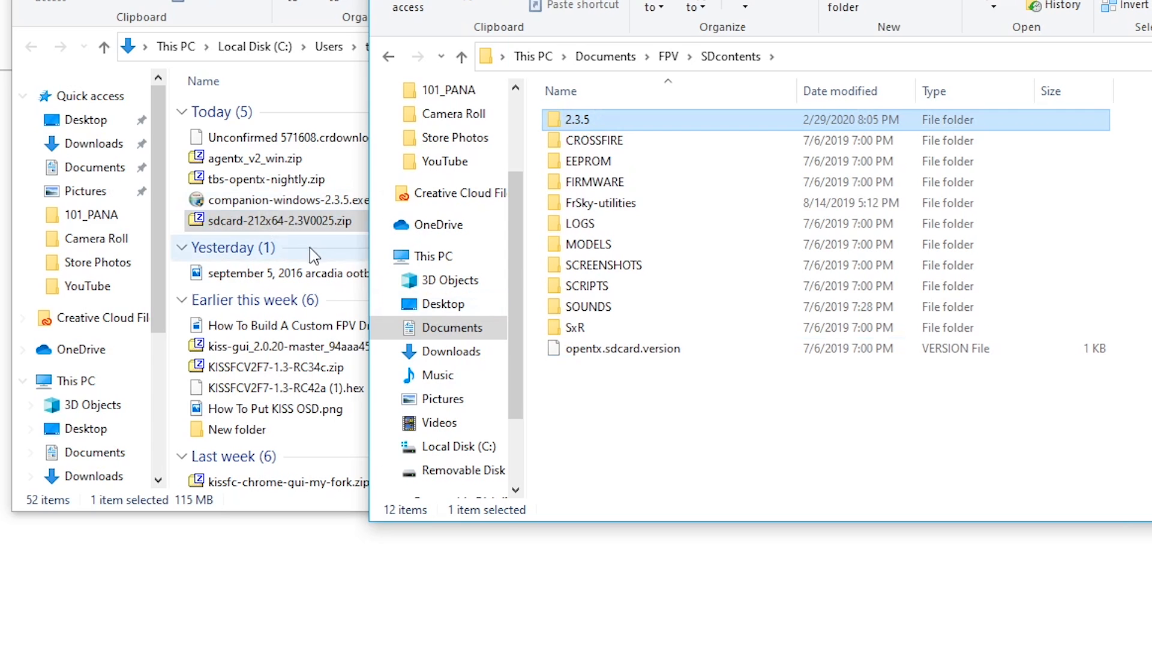
- Move sdcard-212x64-2.3V0025.zip from Downloads into the 2.3.5 folder in SDcontents
left_click(255, 226)
key("alt+Tab")
left_click_drag(279, 221, 627, 127)
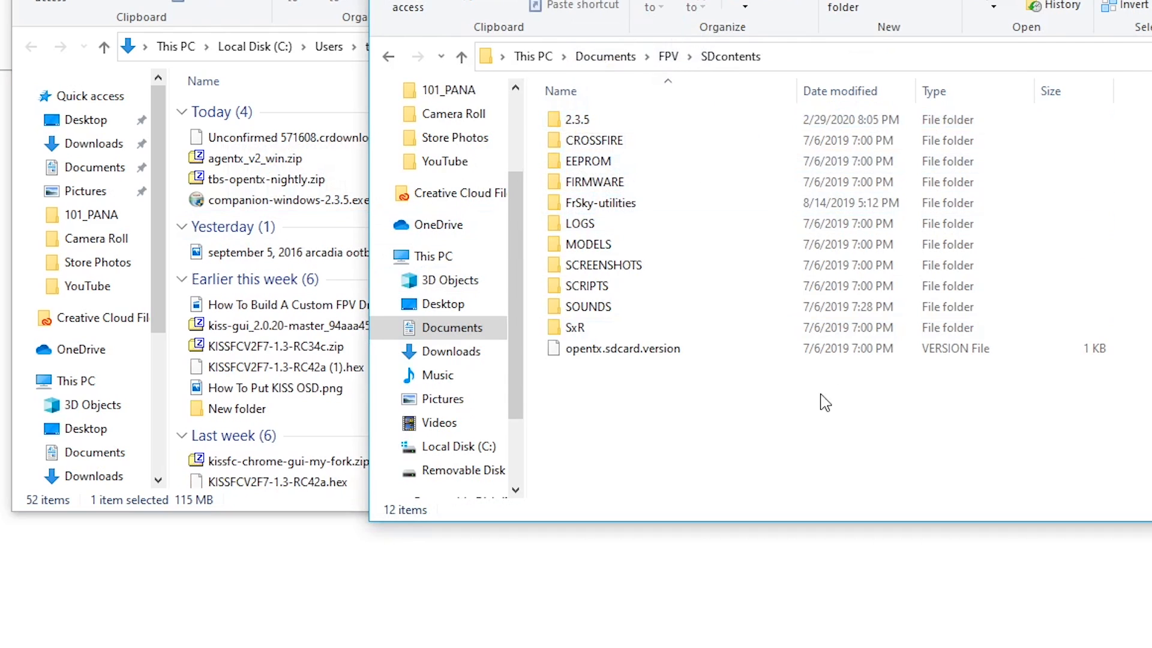
key("alt+Tab")
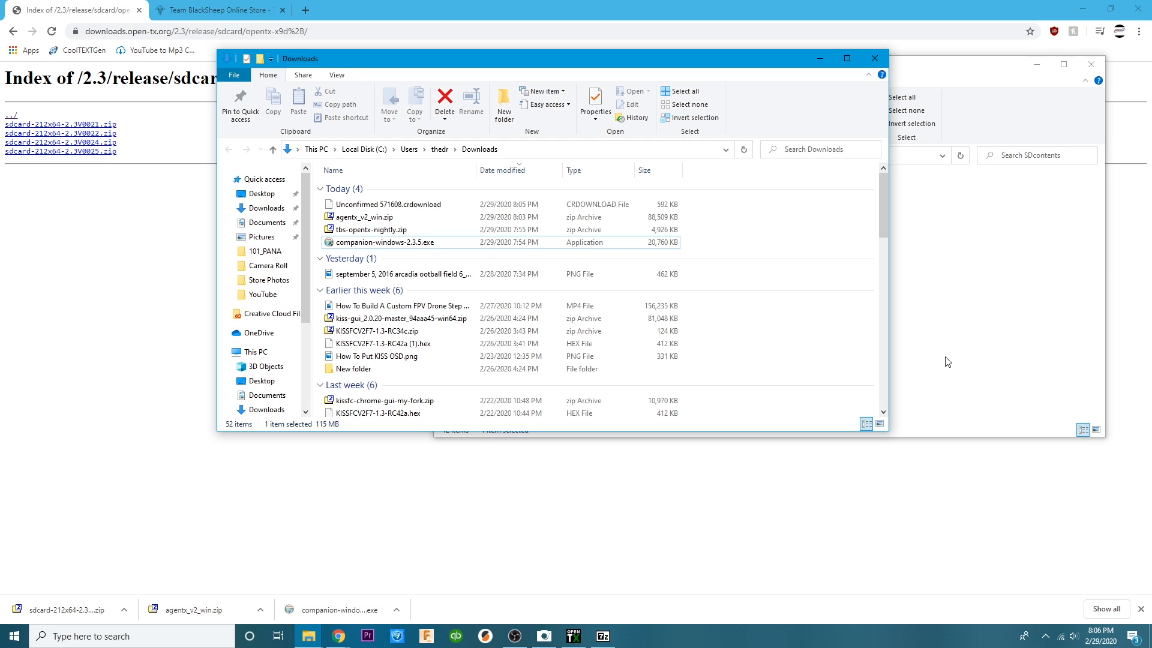
scroll(657, 379, "down", 3)
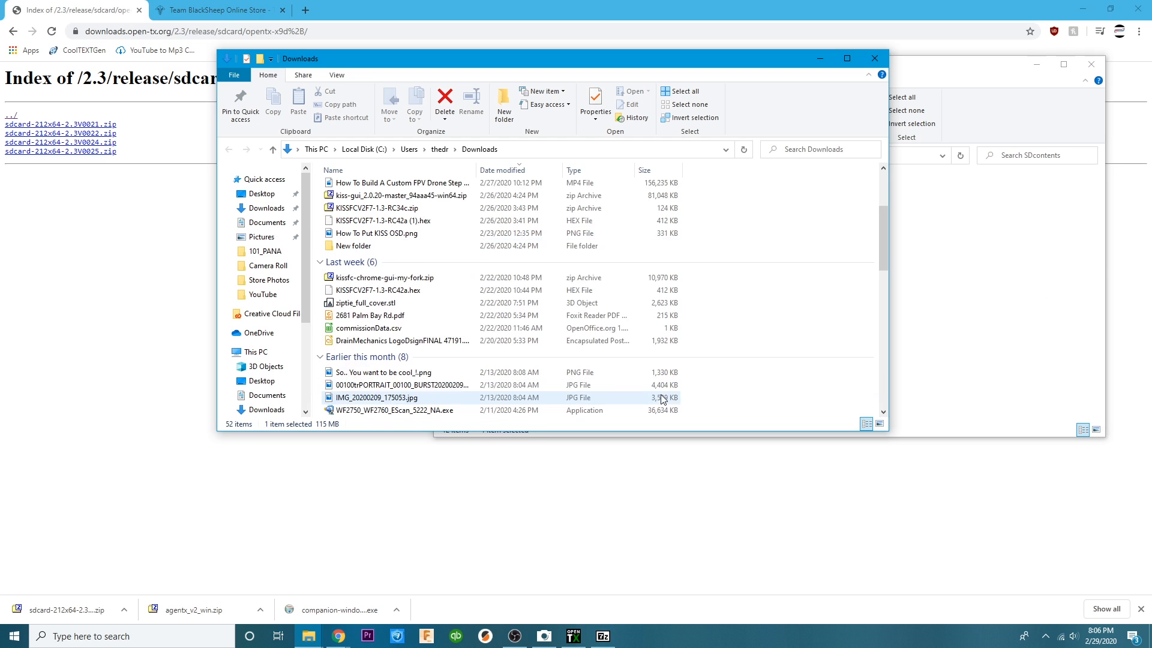
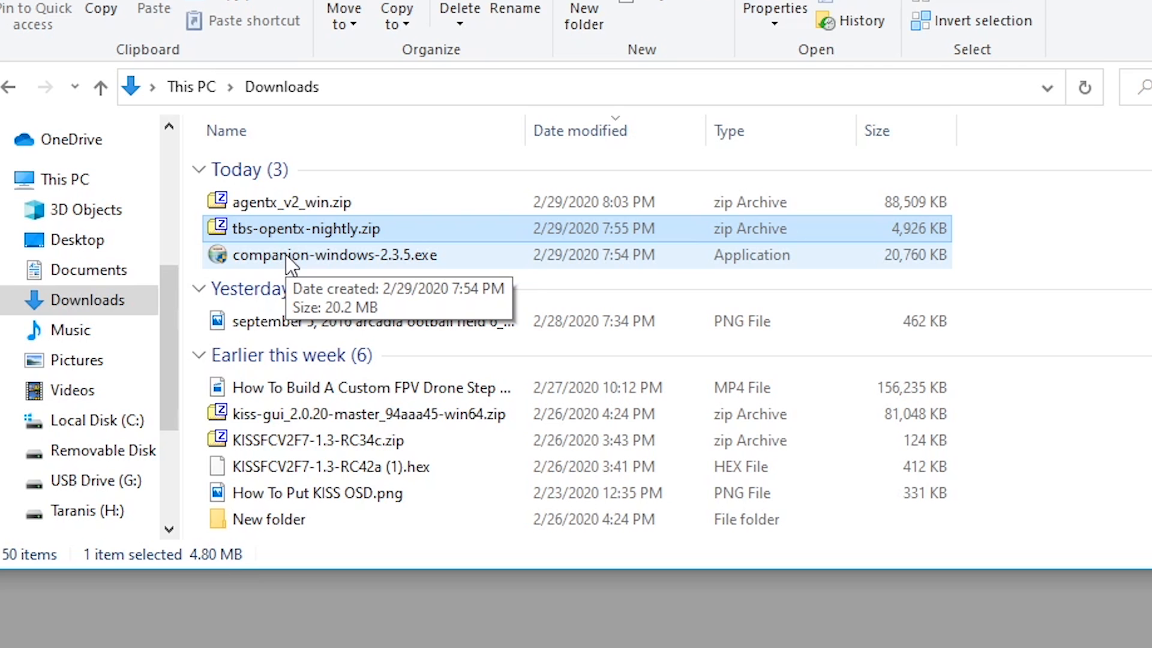
- Extract the tbs-opentx-nightly folder from tbs-opentx-nightly.zip in Downloads into Documents > FPV > OpenTX > UpdatingFirmware
double_click(310, 233)
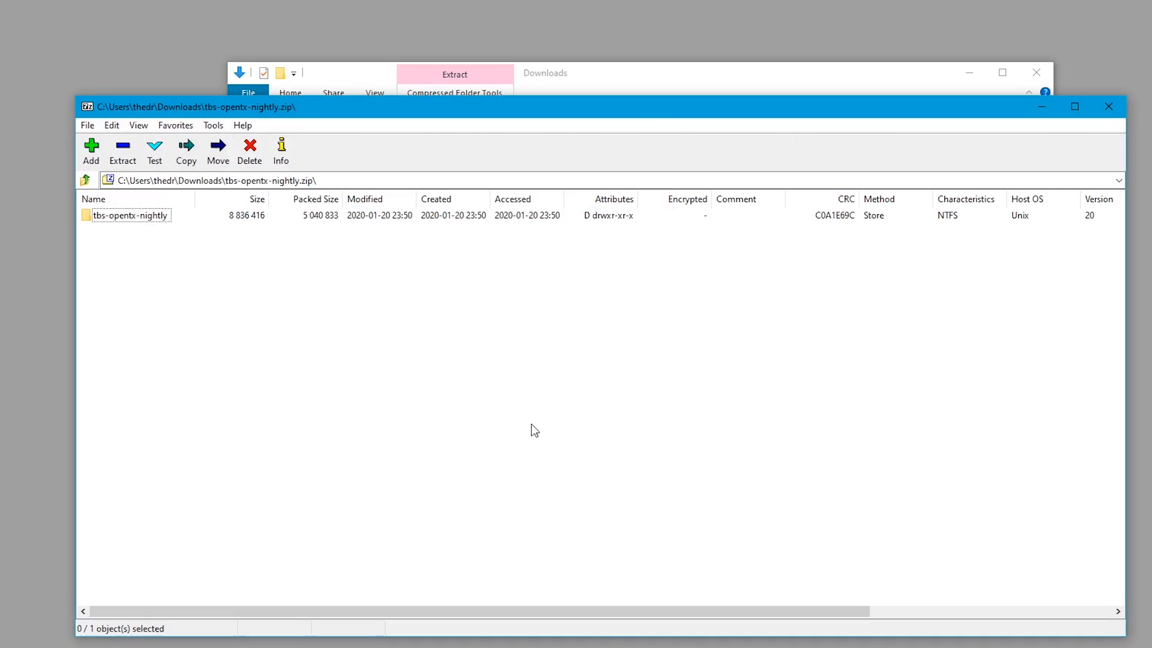
left_click(124, 217)
left_click(123, 153)
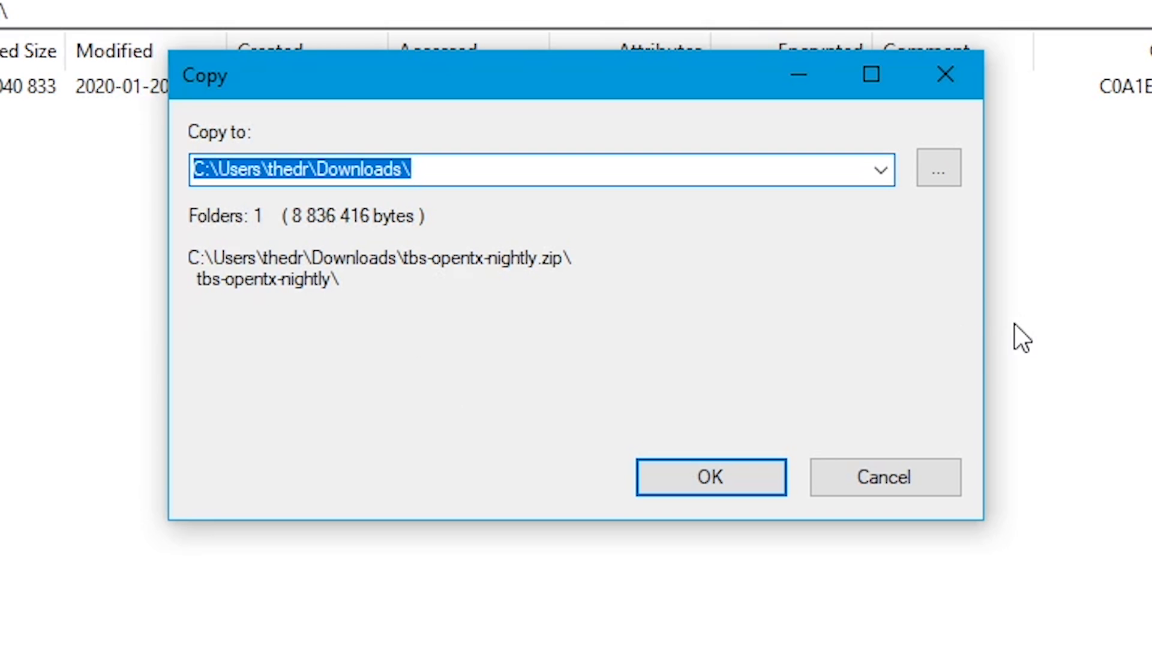
left_click(939, 169)
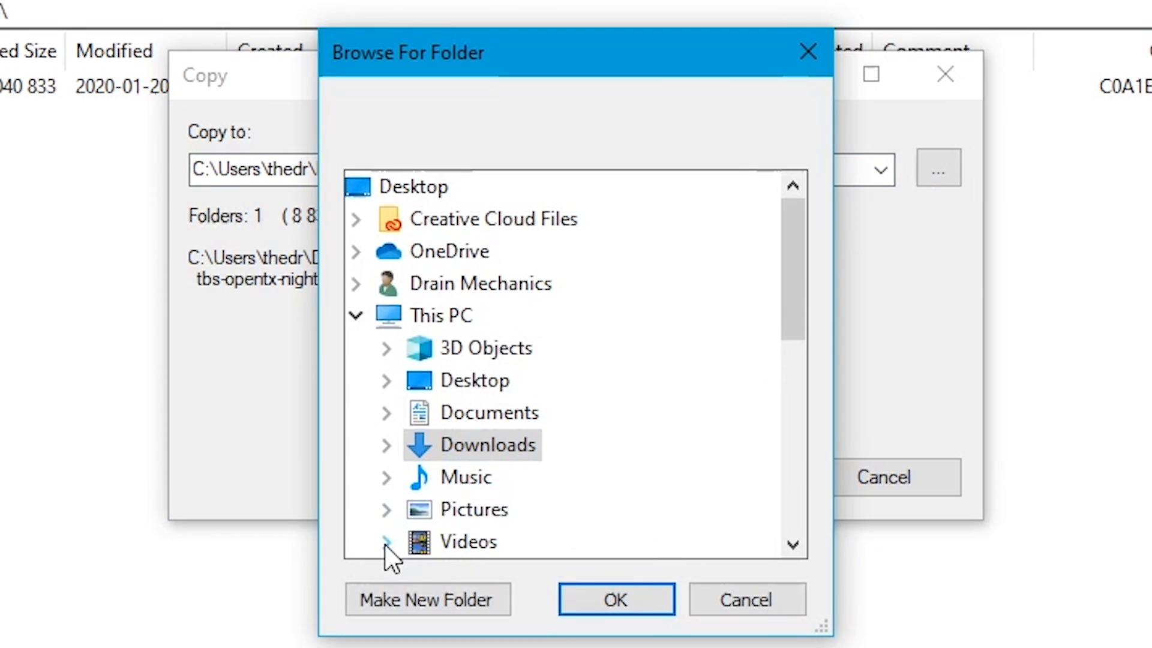
scroll(509, 463, "down", 2)
scroll(437, 262, "up", 2)
left_click(386, 412)
left_click(418, 442)
scroll(615, 324, "down", 6)
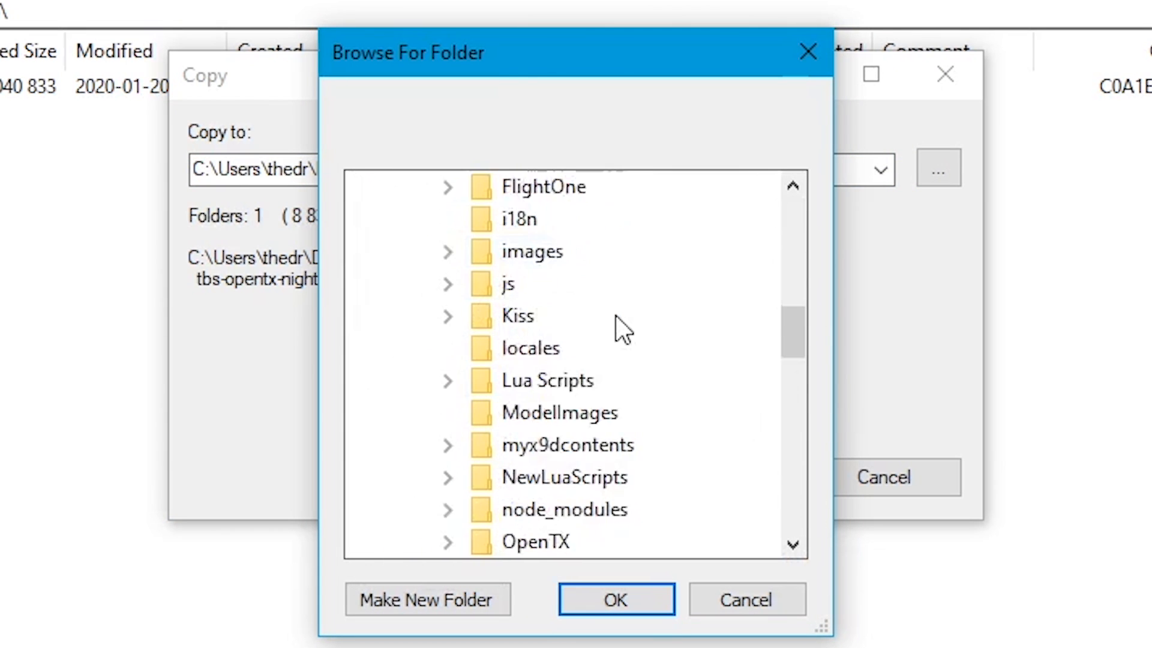
left_click(447, 381)
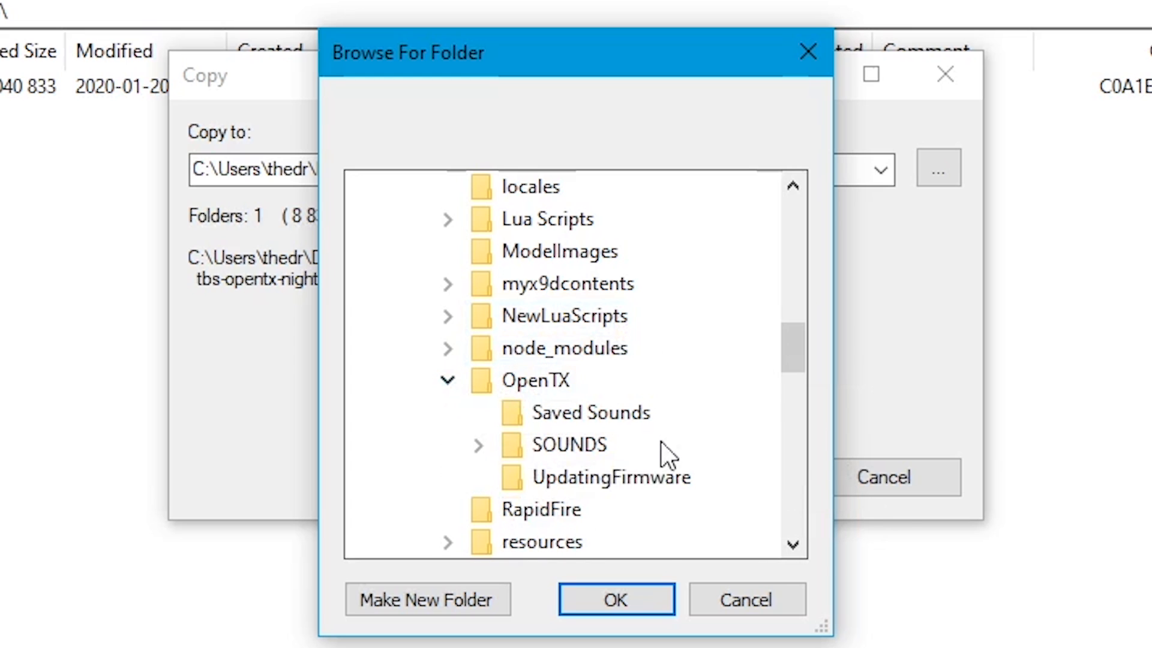
left_click(602, 486)
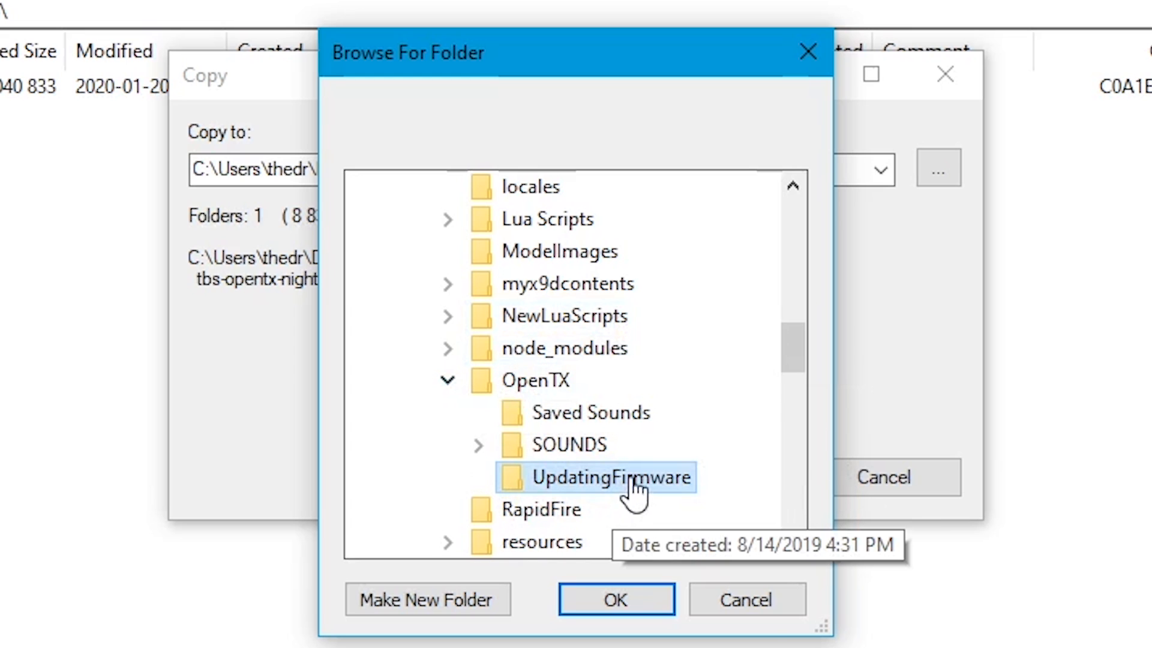
left_click(609, 608)
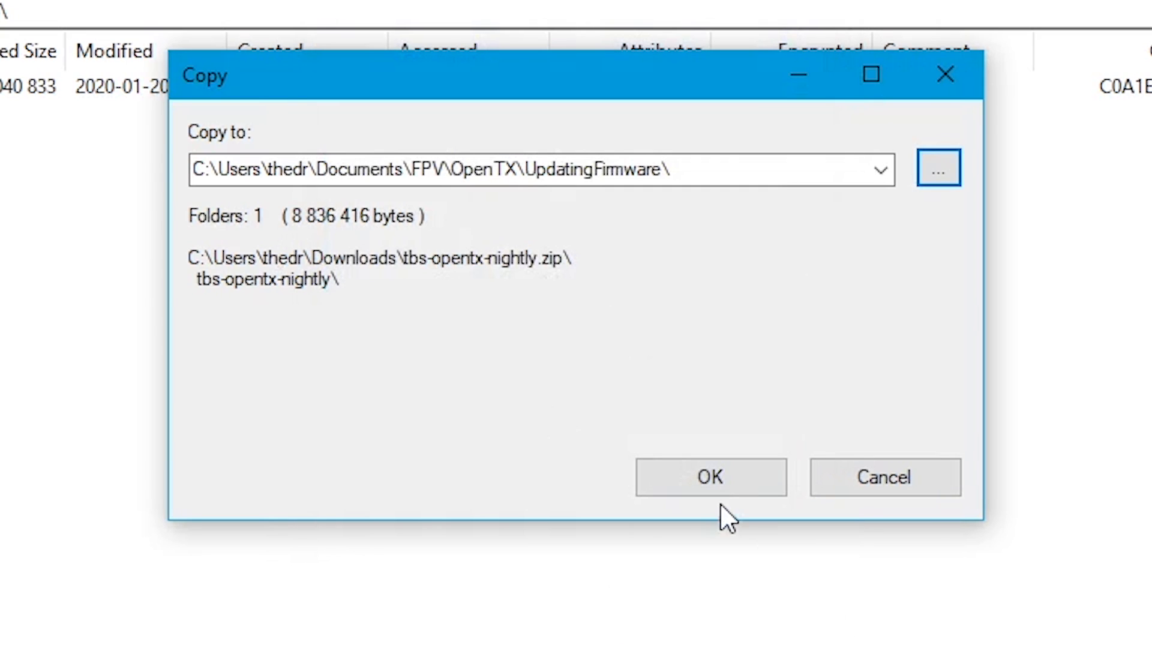
left_click(716, 489)
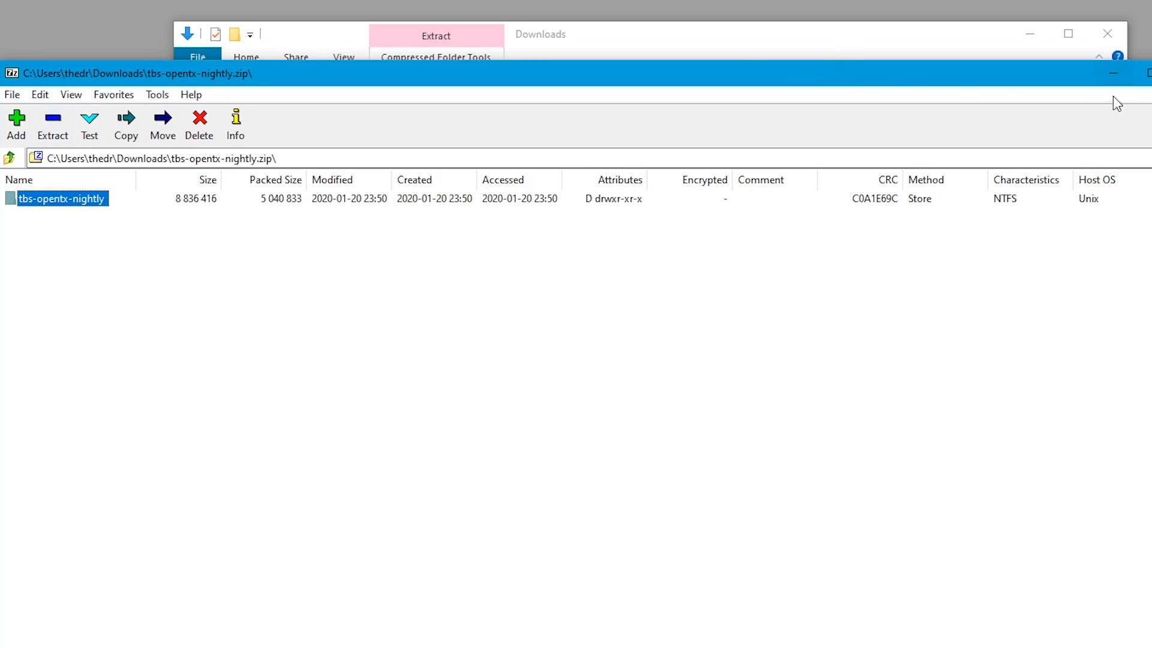
left_click(1113, 72)
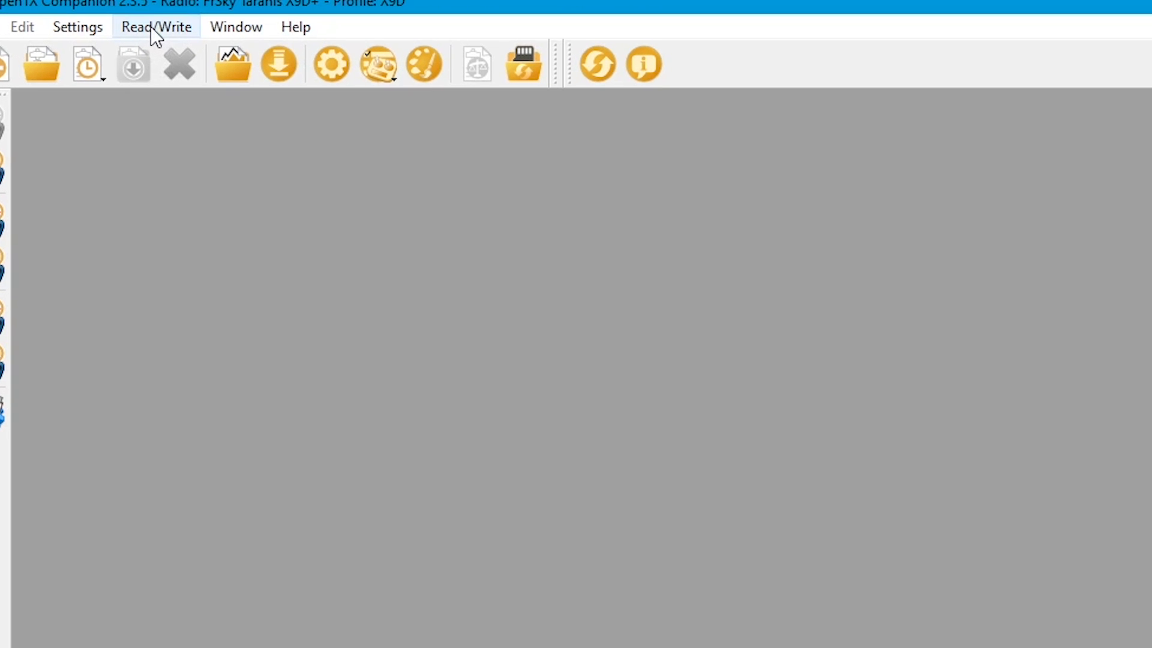
- In OpenTX Companion, start writing firmware to the radio and browse for the firmware file in UpdatingFirmware > tbs-opentx-nightly
left_click(150, 27)
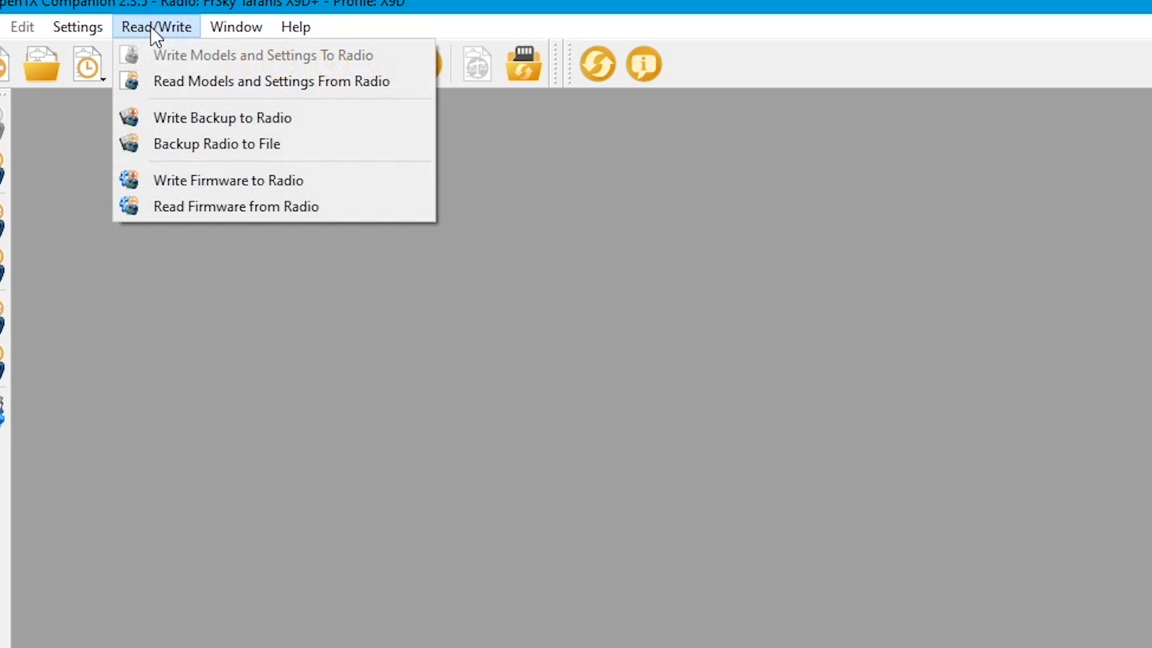
left_click(214, 178)
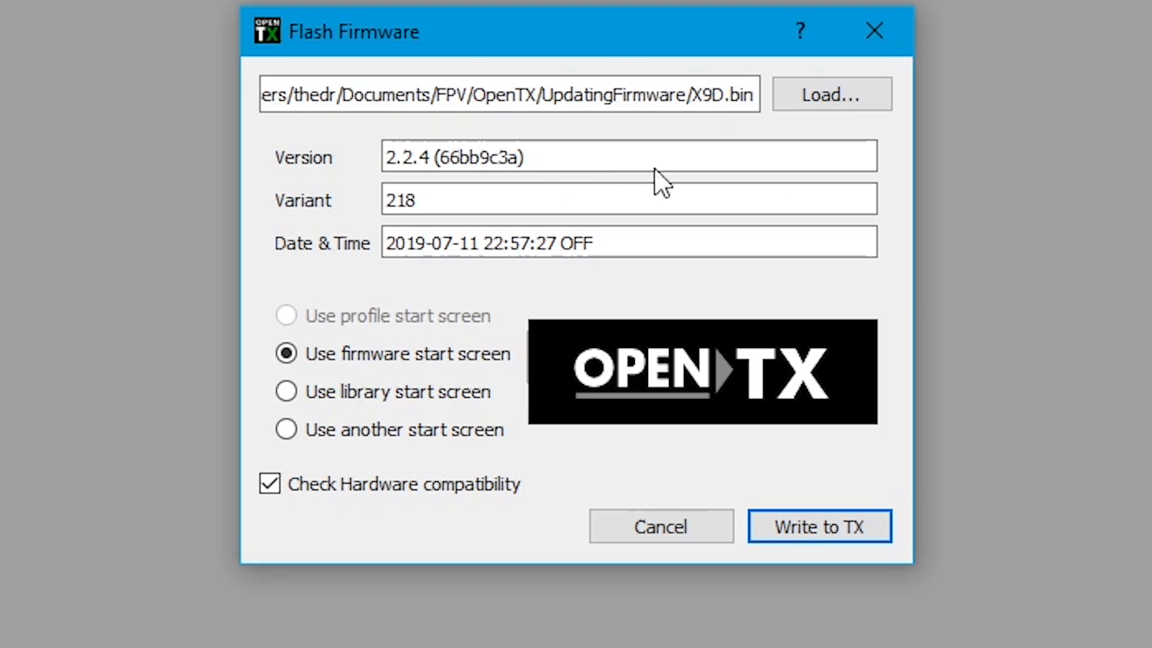
left_click(825, 97)
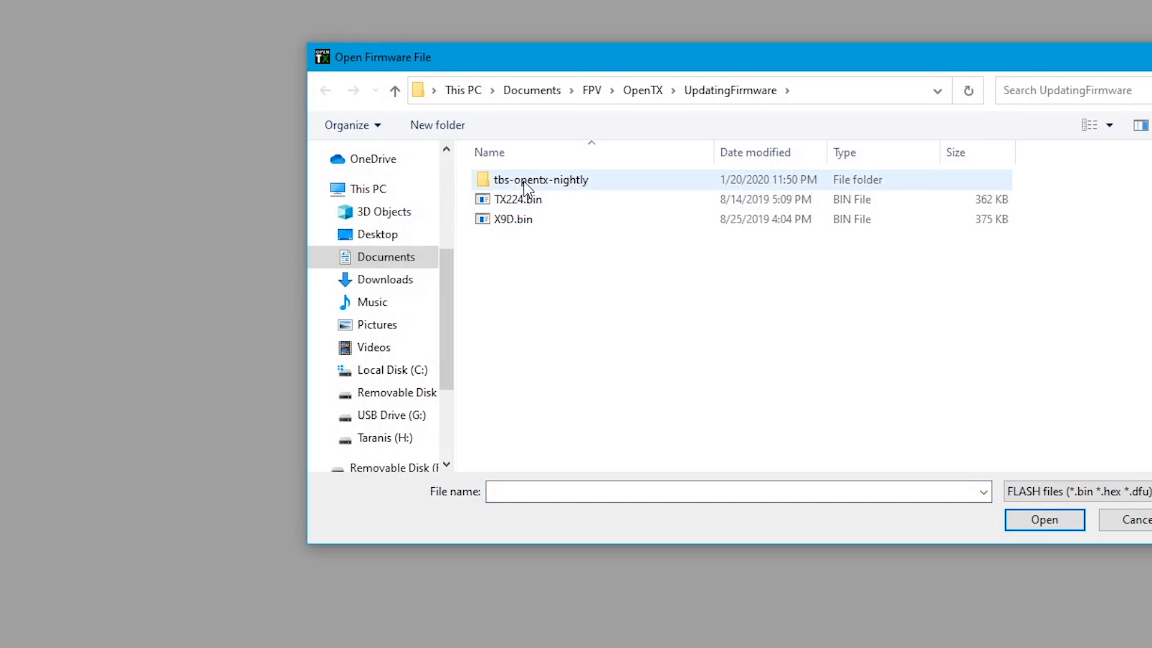
double_click(524, 182)
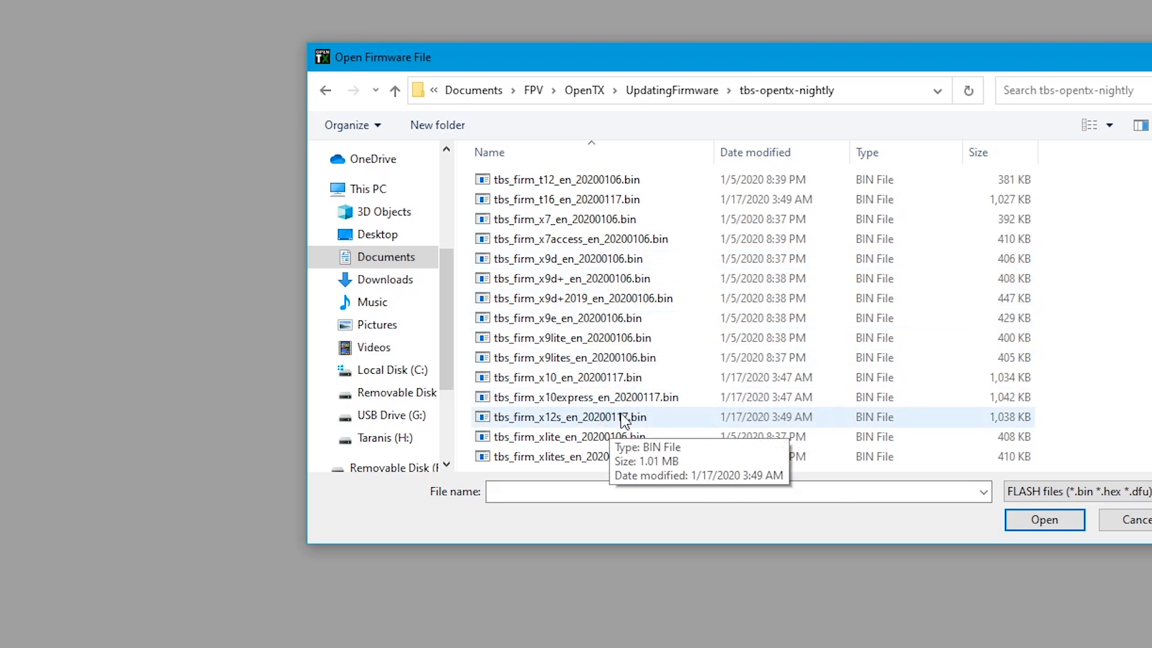
- Load tbs_firm_x9d+_en_20200106.bin as the firmware to flash
left_click(580, 259)
left_click(582, 281)
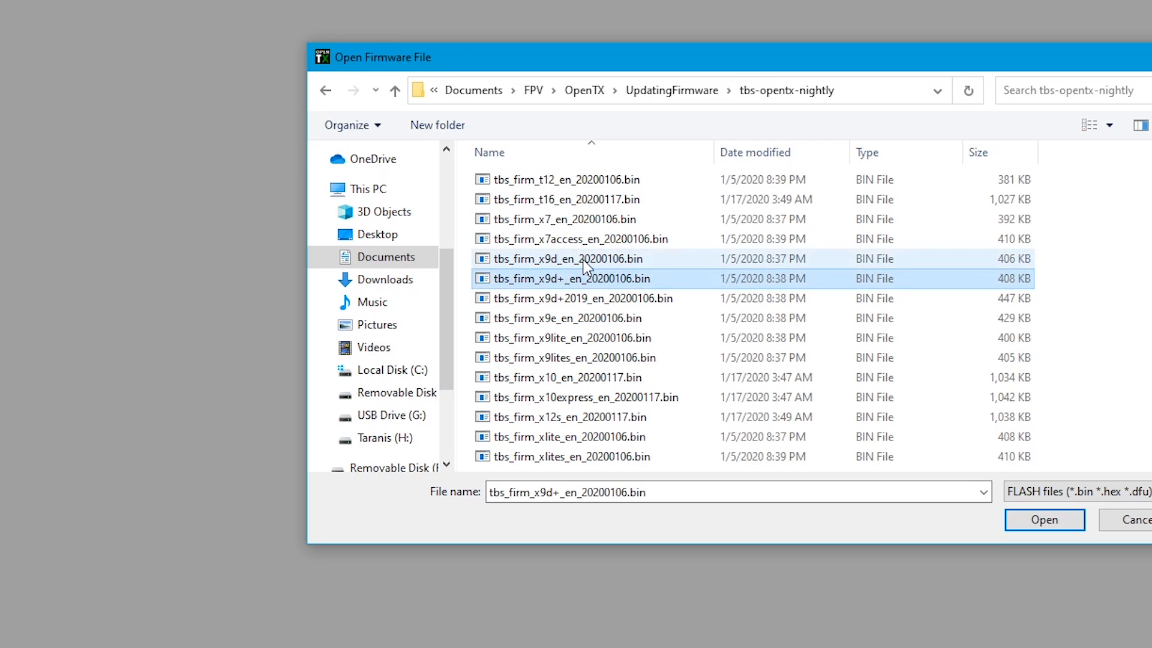
left_click(581, 261)
left_click(596, 280)
left_click(597, 261)
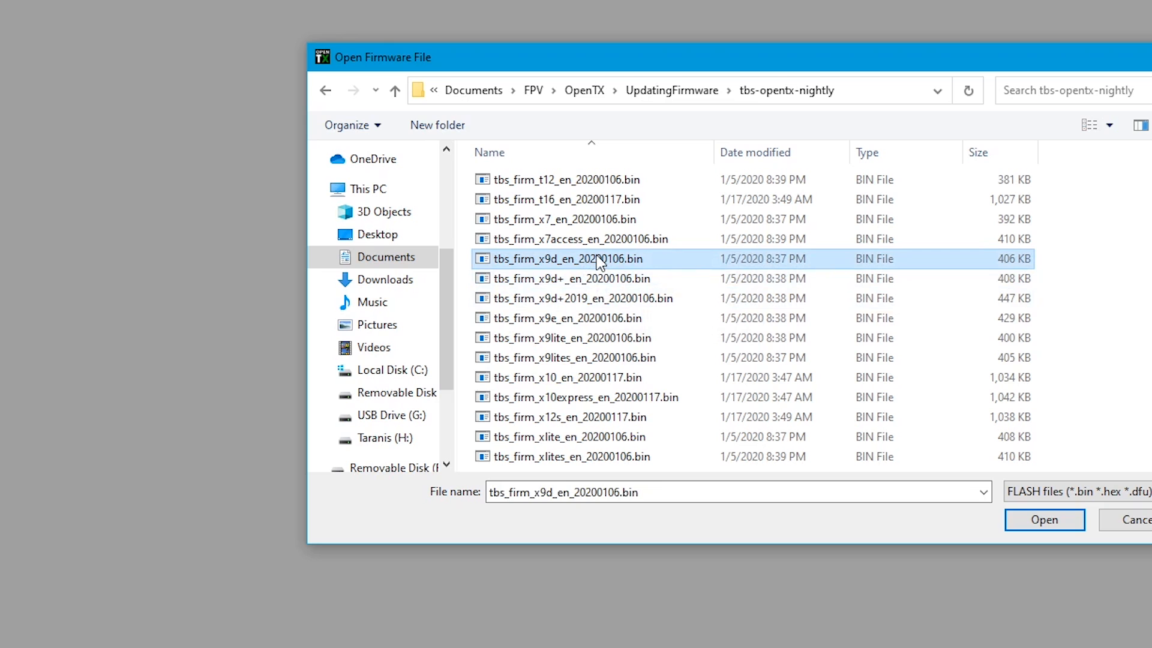
left_click(593, 279)
left_click(596, 280)
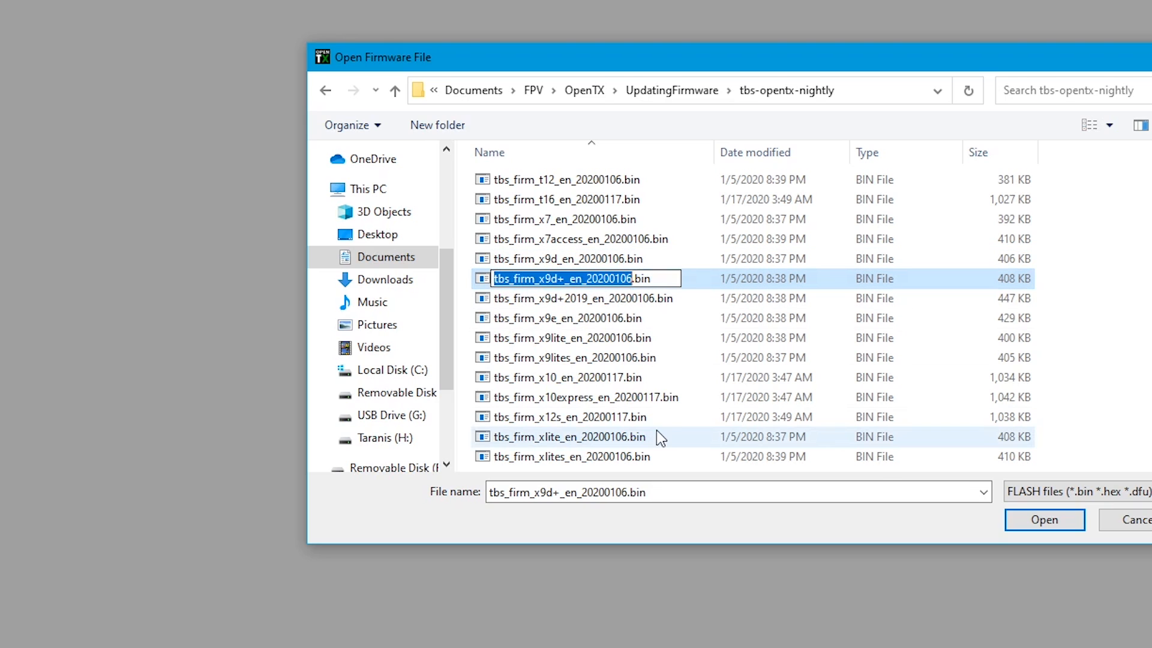
key("Escape")
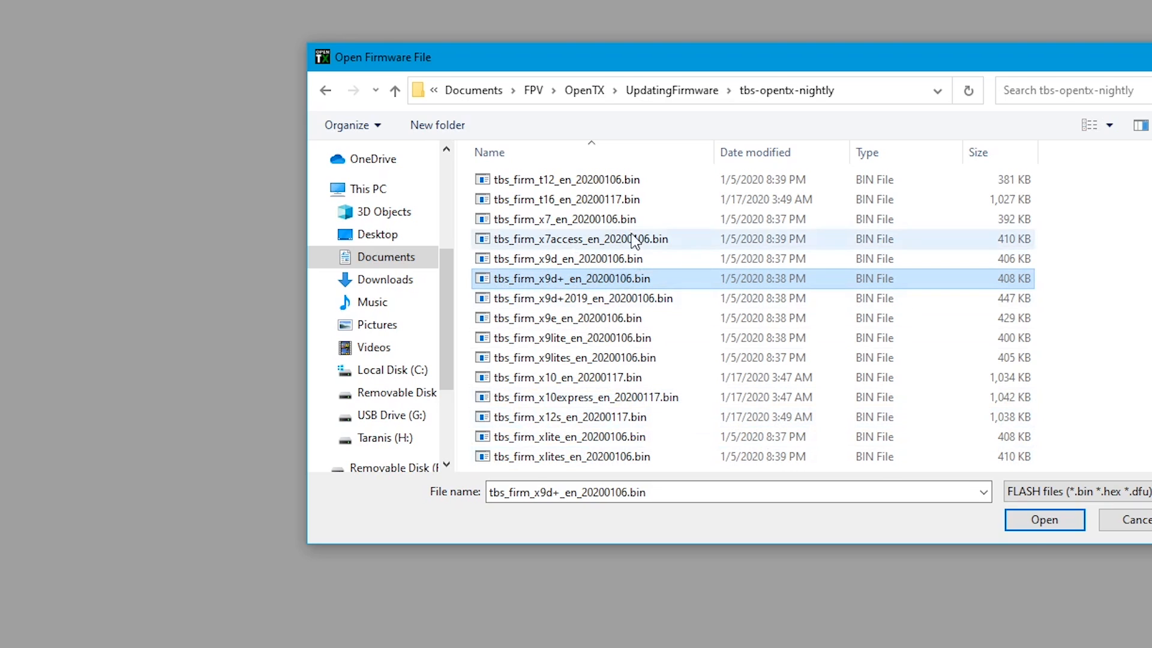
left_click(1042, 520)
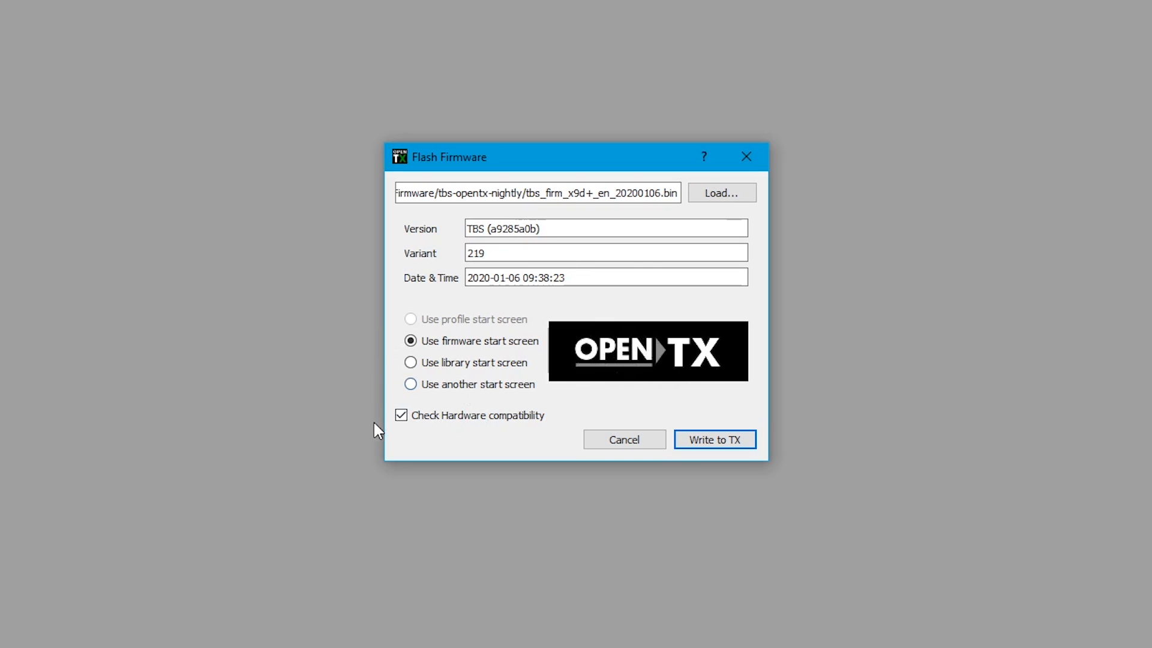
- Use Final.bmp from the SplashScreen folder as the start screen and write the firmware to the radio
left_click(411, 384)
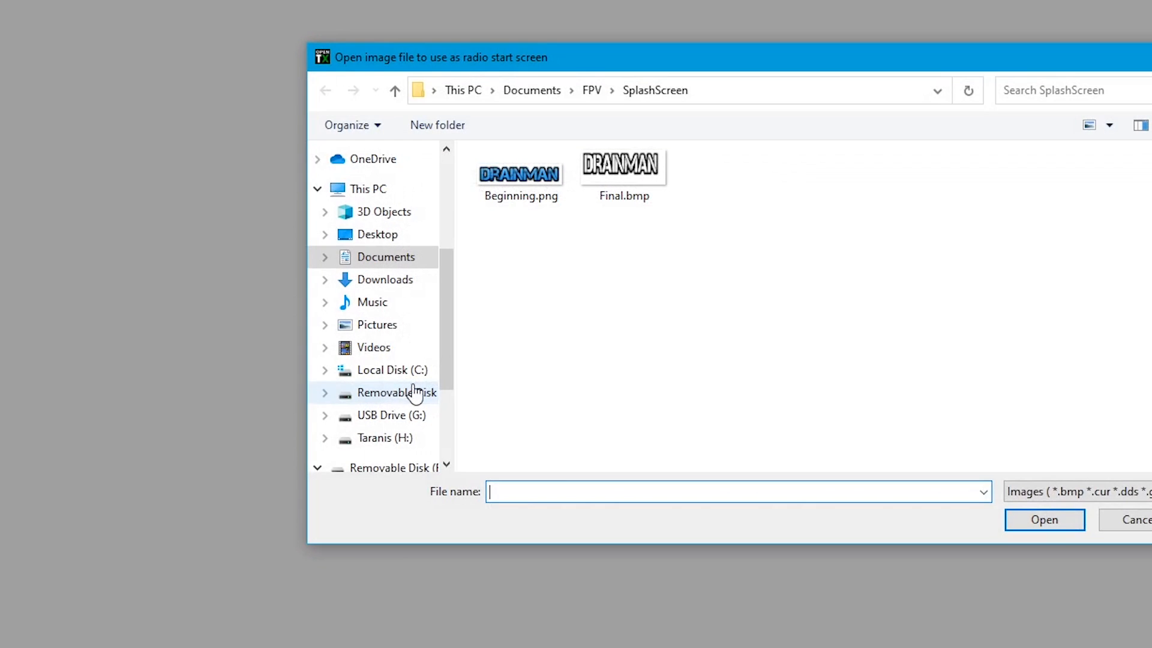
left_click(643, 207)
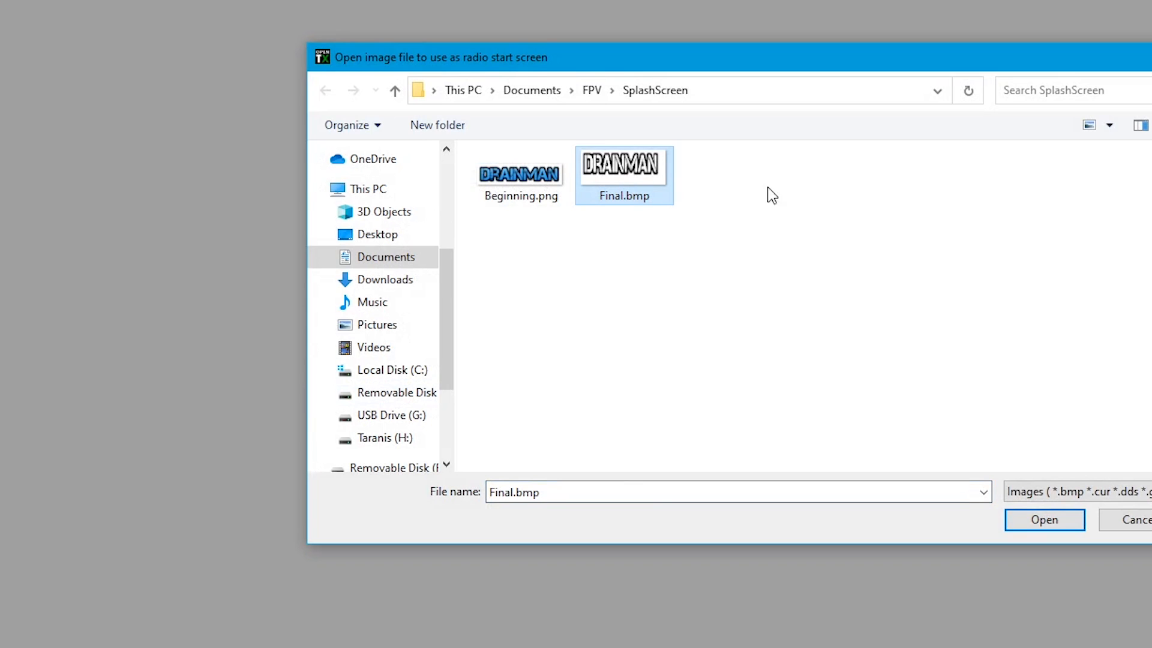
left_click(1053, 521)
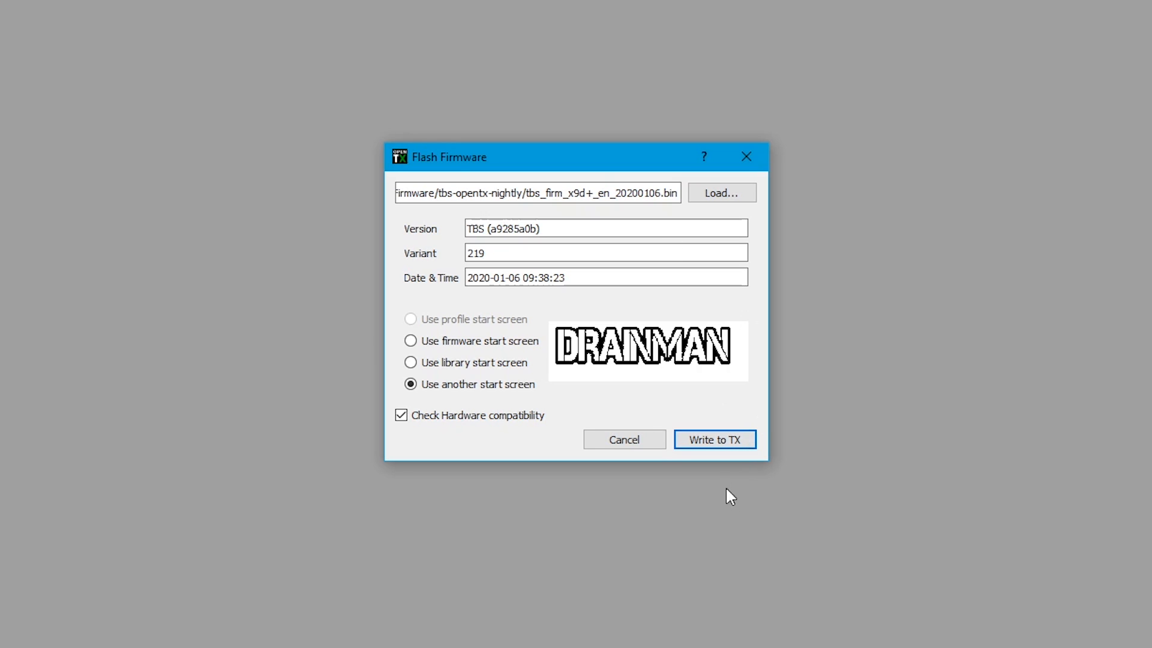
left_click(715, 444)
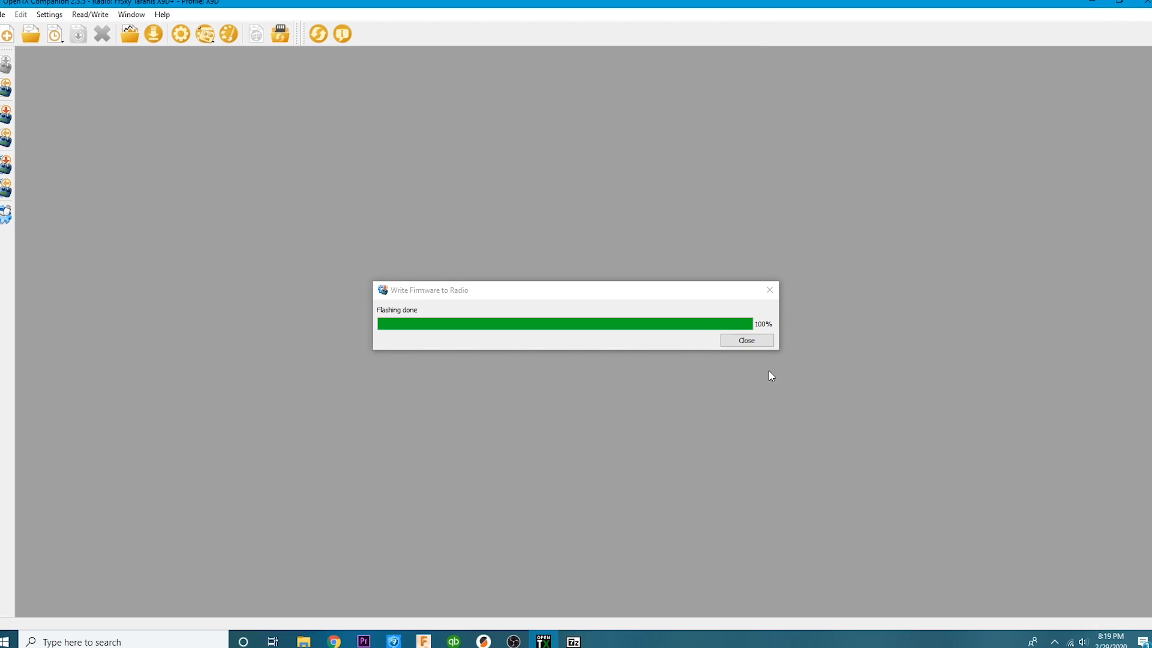
left_click(745, 340)
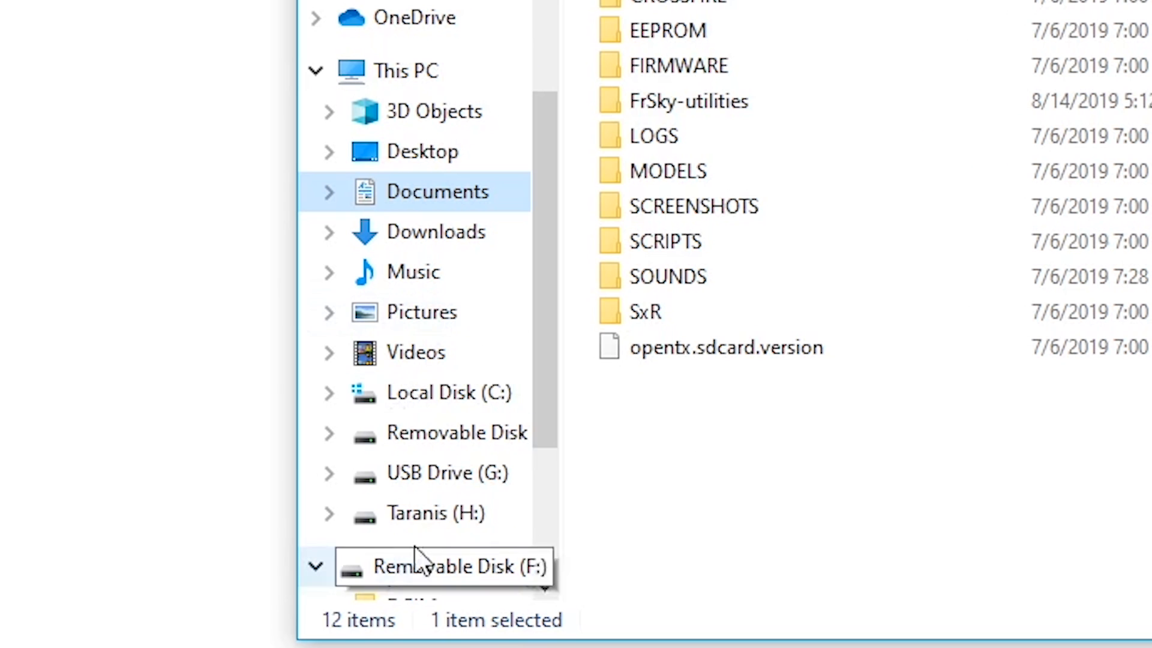
- In File Explorer, open USB Drive (G:) in its own window and open the 2.3.5 folder inside SDcontents
right_click(419, 484)
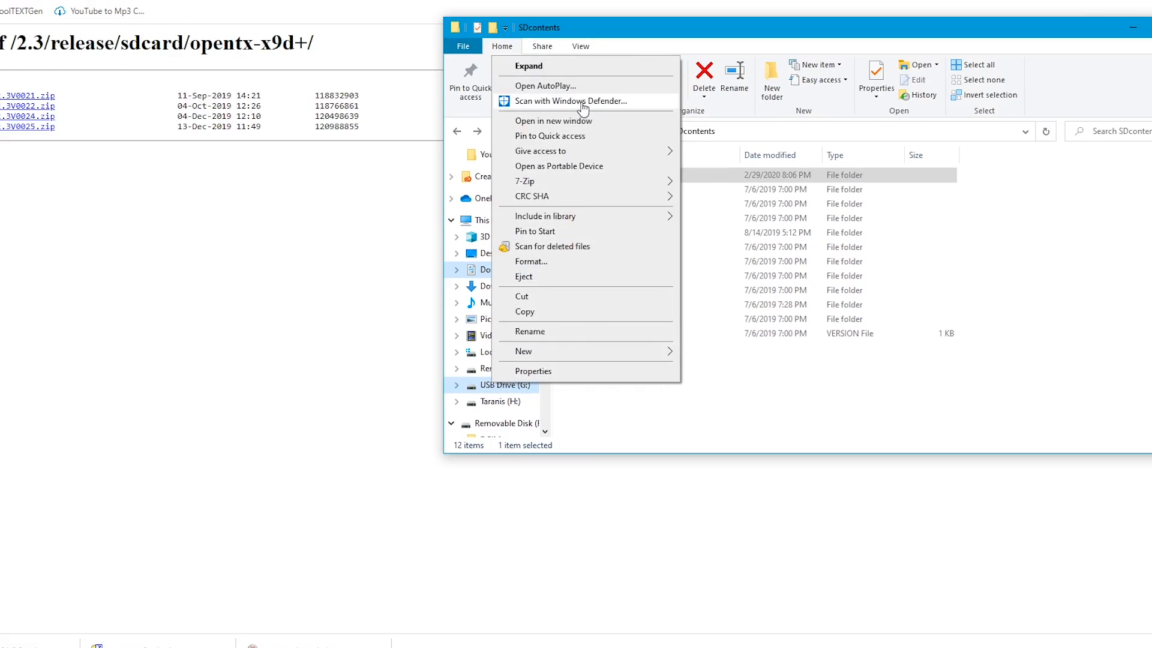
left_click(578, 121)
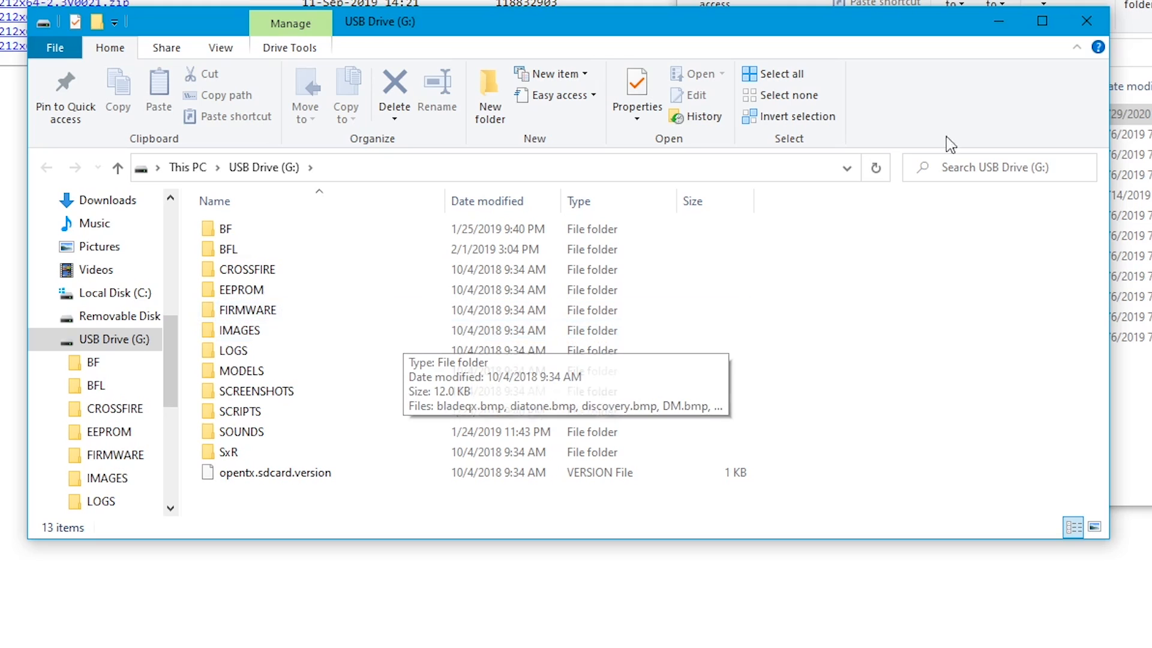
left_click(1131, 396)
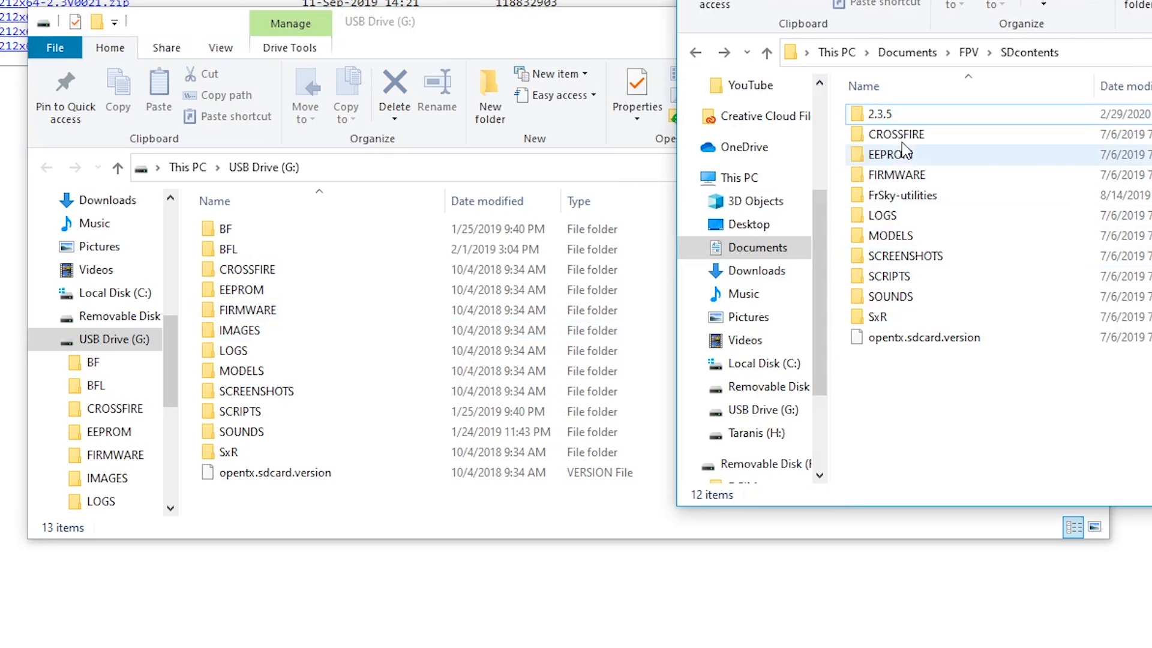
double_click(906, 121)
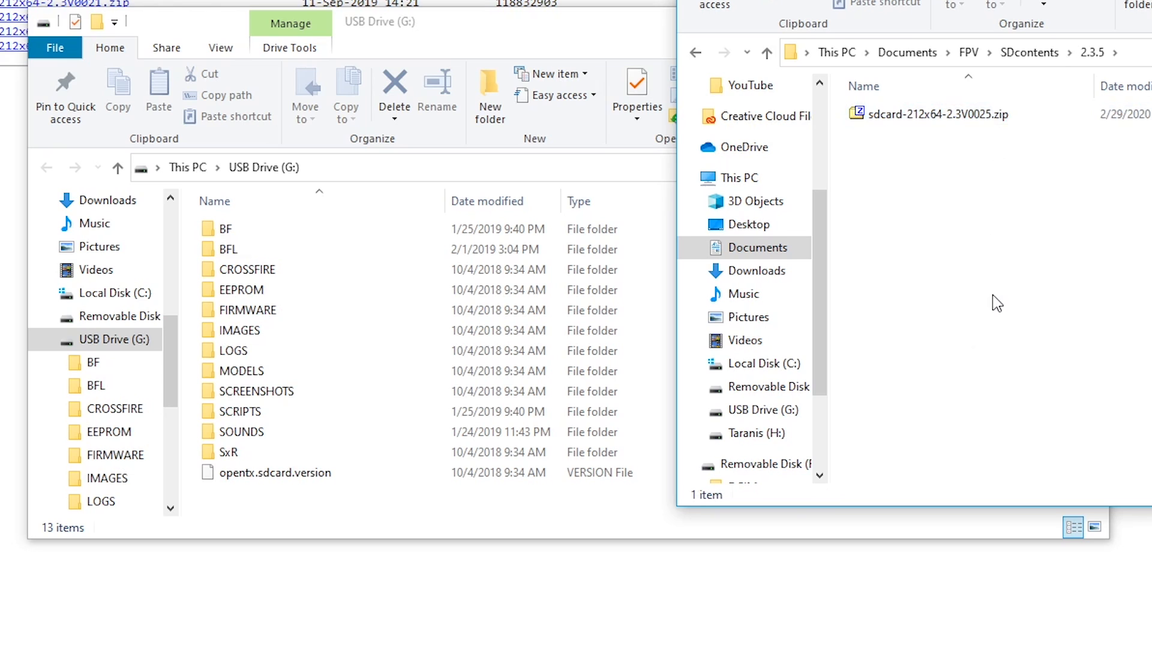
- Extract all contents of sdcard-212x64-2.3V0025.zip into the 2.3.5 folder and delete the zip file
right_click(932, 120)
left_click(909, 115)
double_click(909, 115)
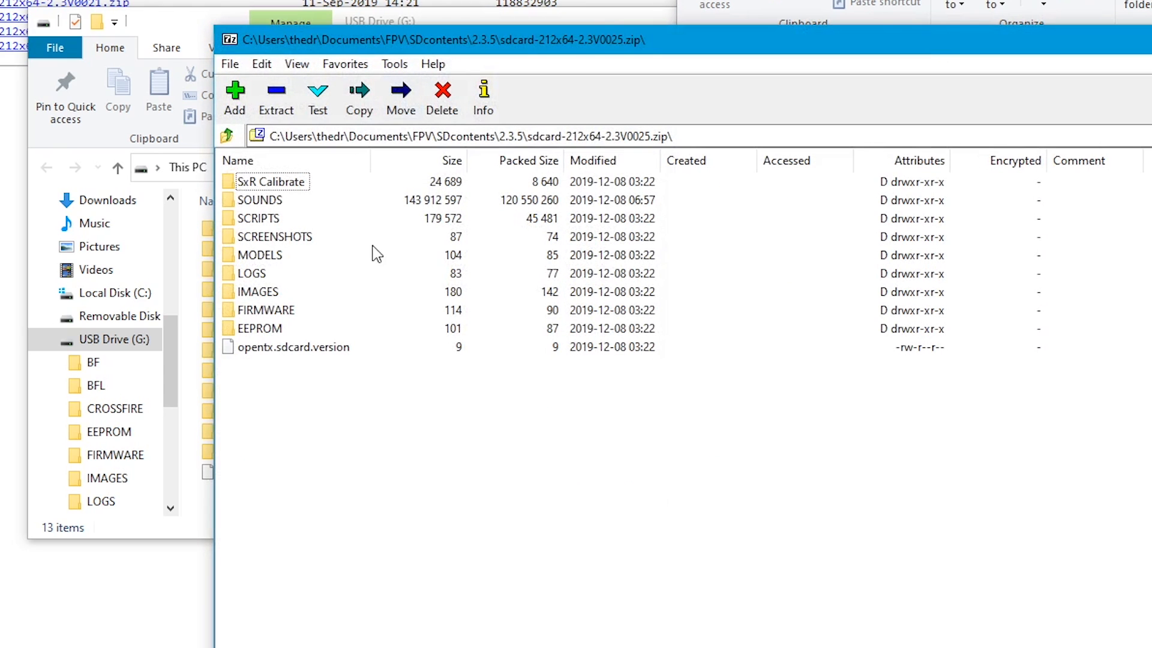
left_click(276, 103)
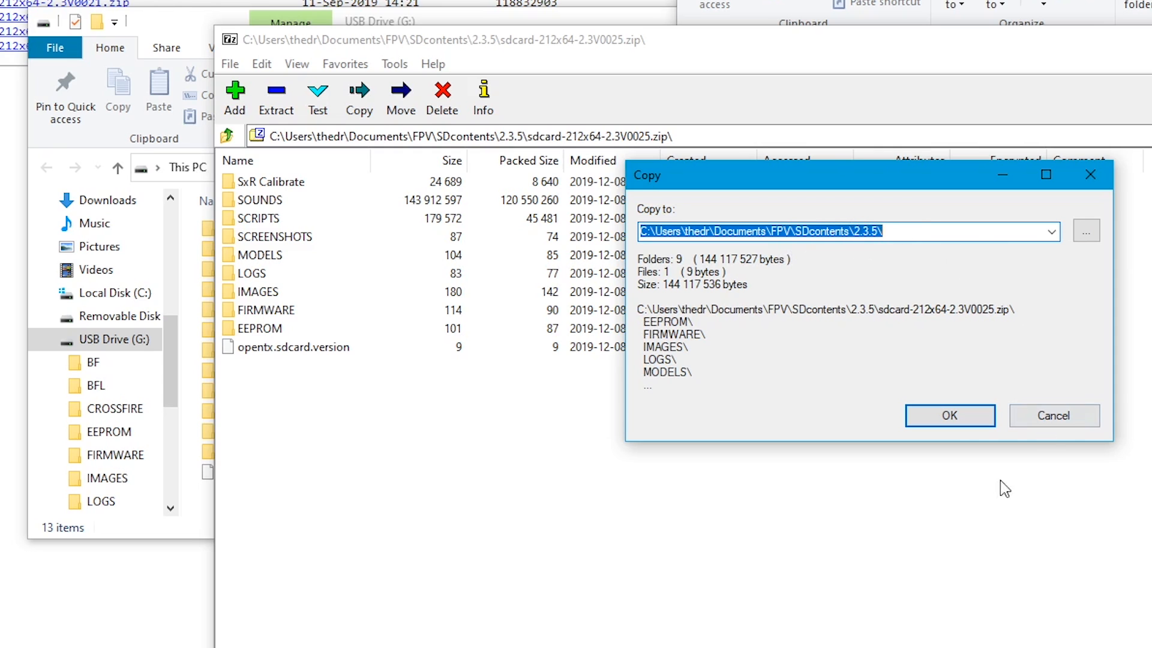
left_click(972, 425)
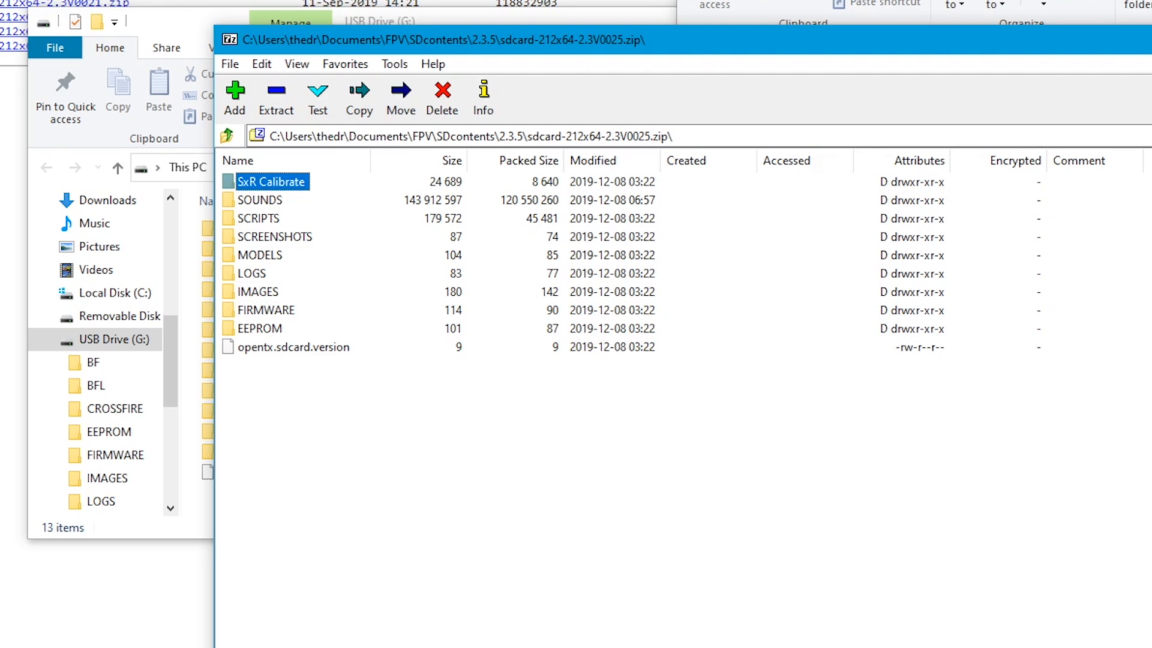
key("alt+F4")
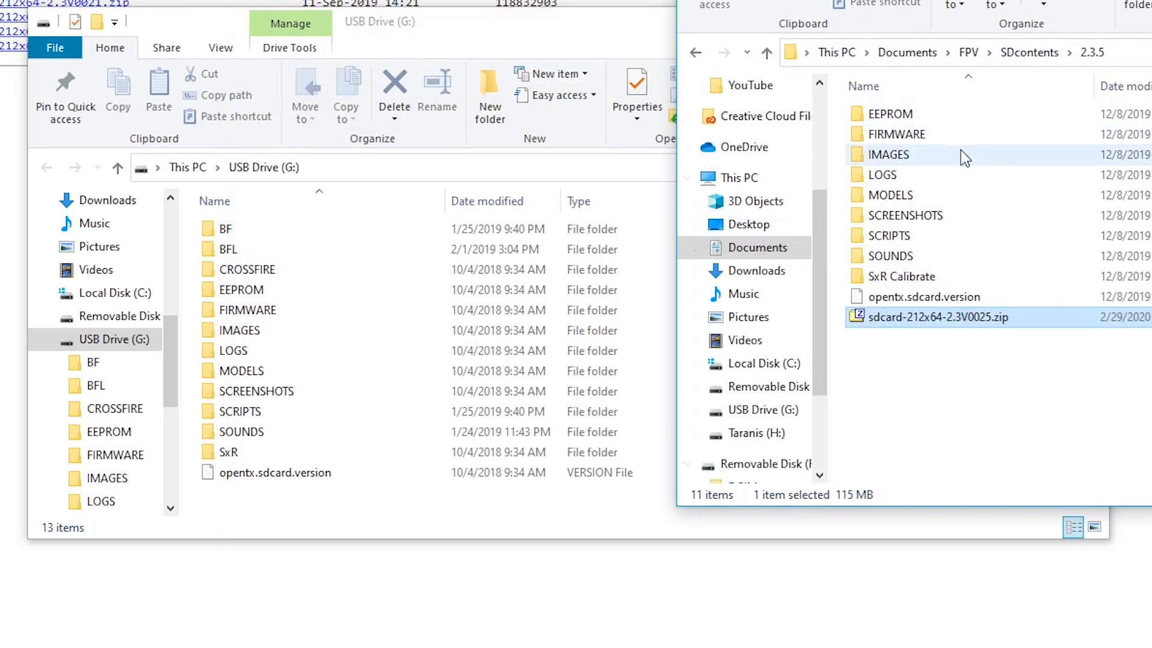
right_click(944, 328)
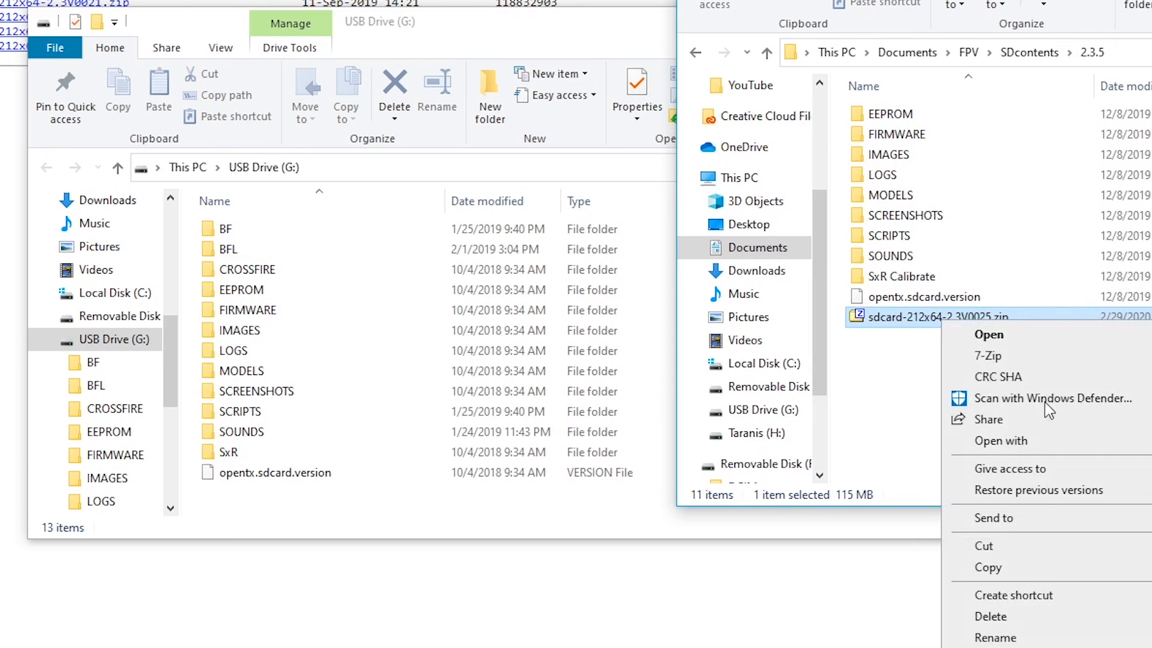
left_click(1017, 623)
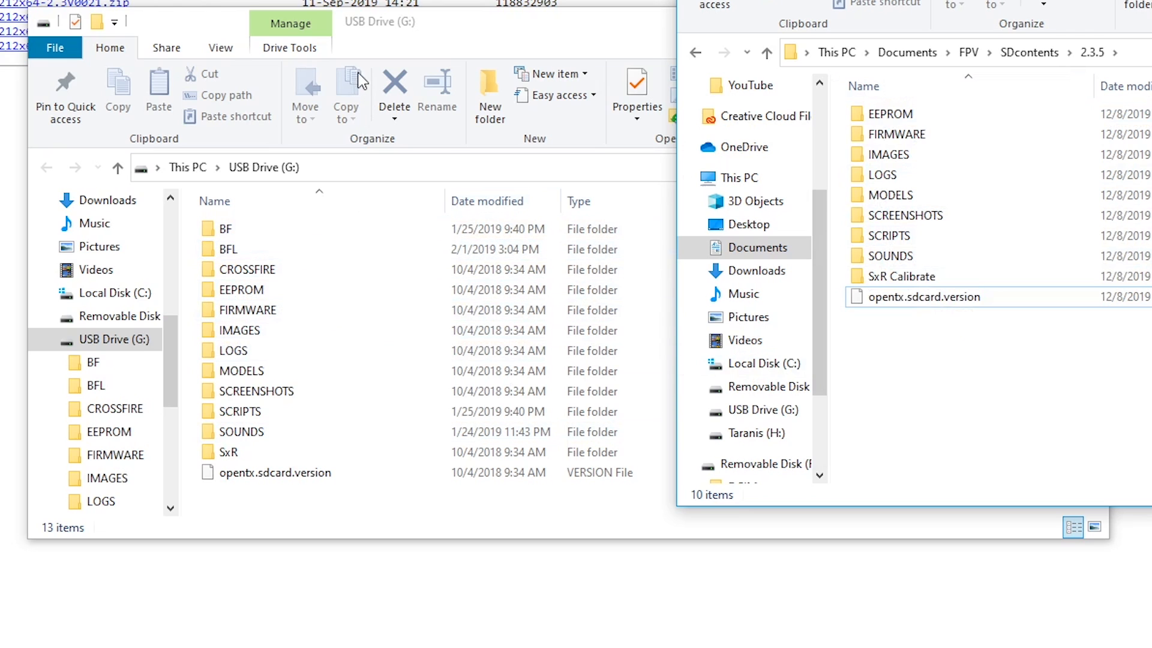
- Delete everything from the EEPROM folder through opentx.sdcard.version on USB Drive (G:), keeping BF, BFL and CROSSFIRE
left_click(363, 26)
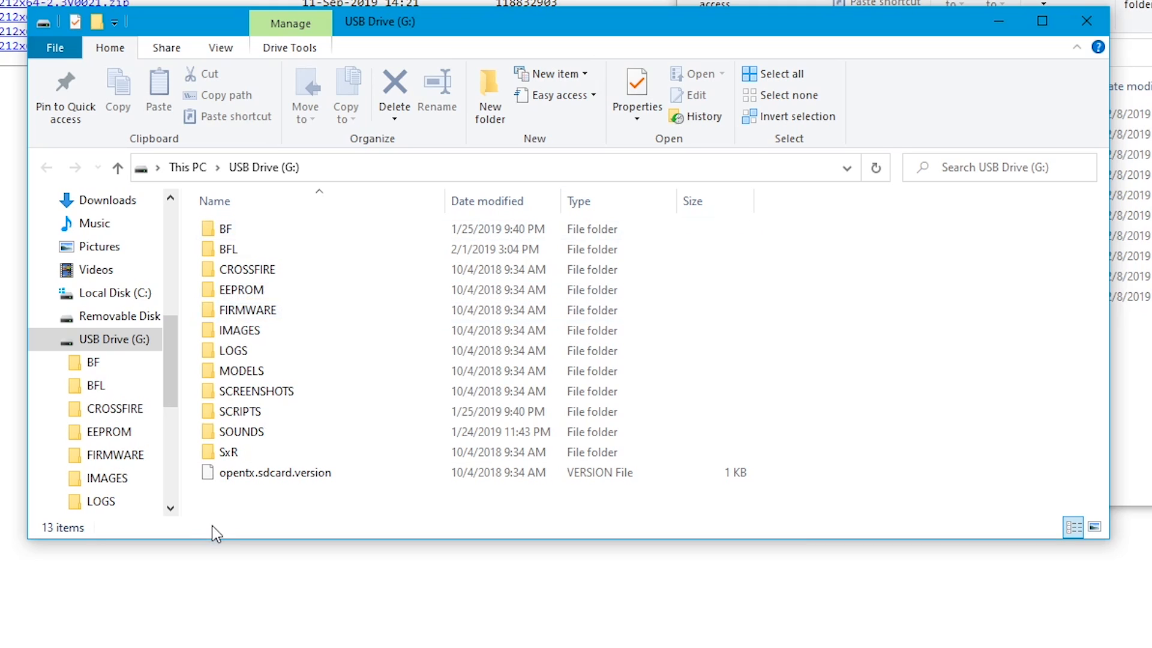
left_click(241, 291)
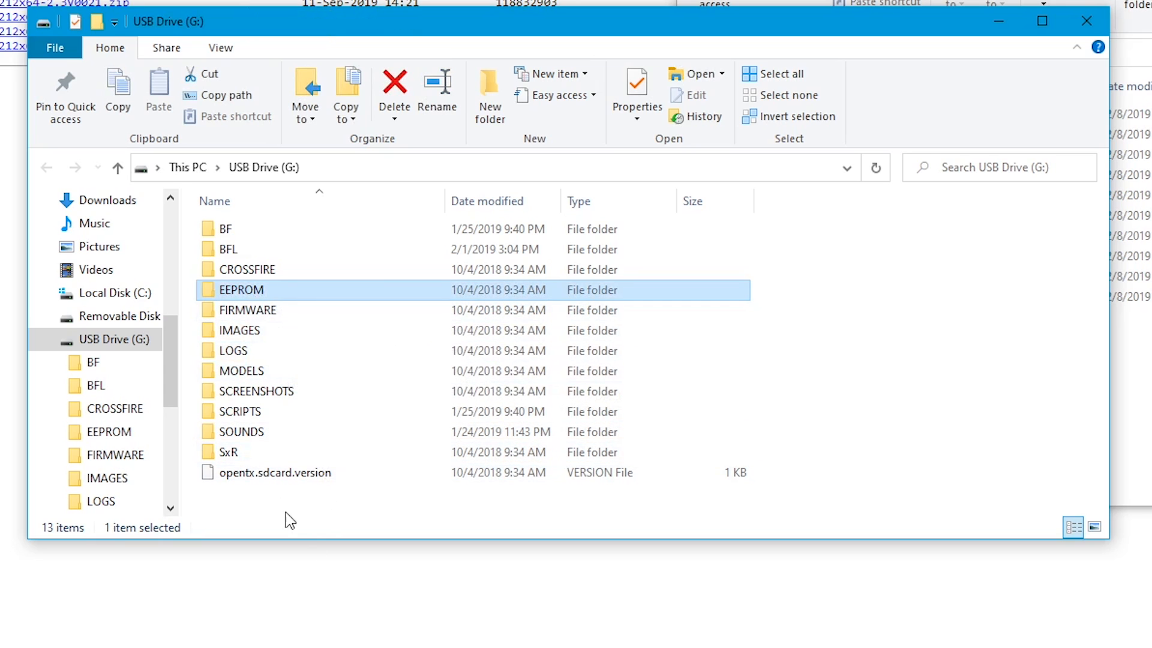
left_click(264, 474, "shift")
right_click(268, 384)
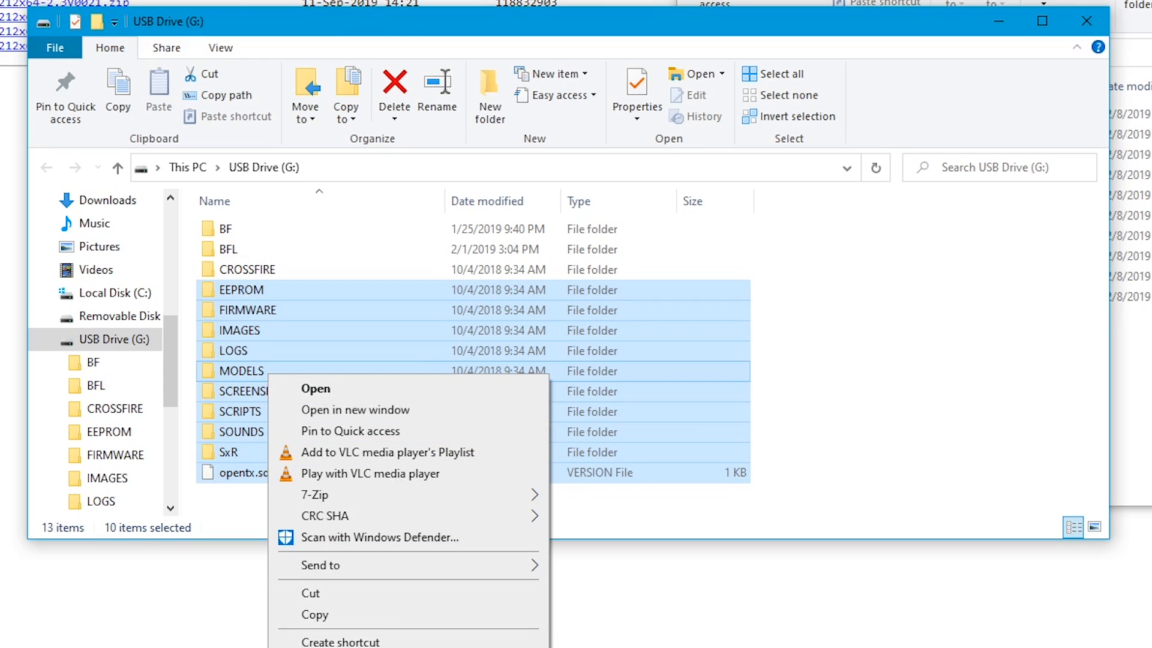
key("Delete")
left_click(960, 330)
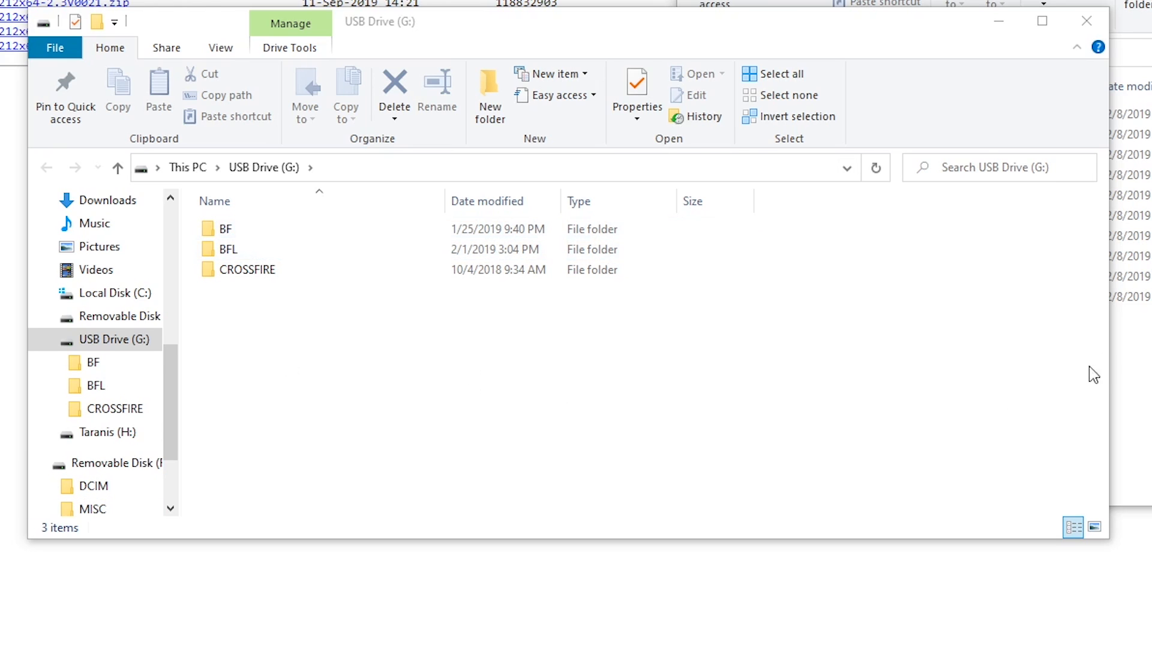
- Copy the entire contents of the 2.3.5 folder onto USB Drive (G:) and close the drive's window
left_click(1128, 366)
left_click_drag(890, 400, 376, 399)
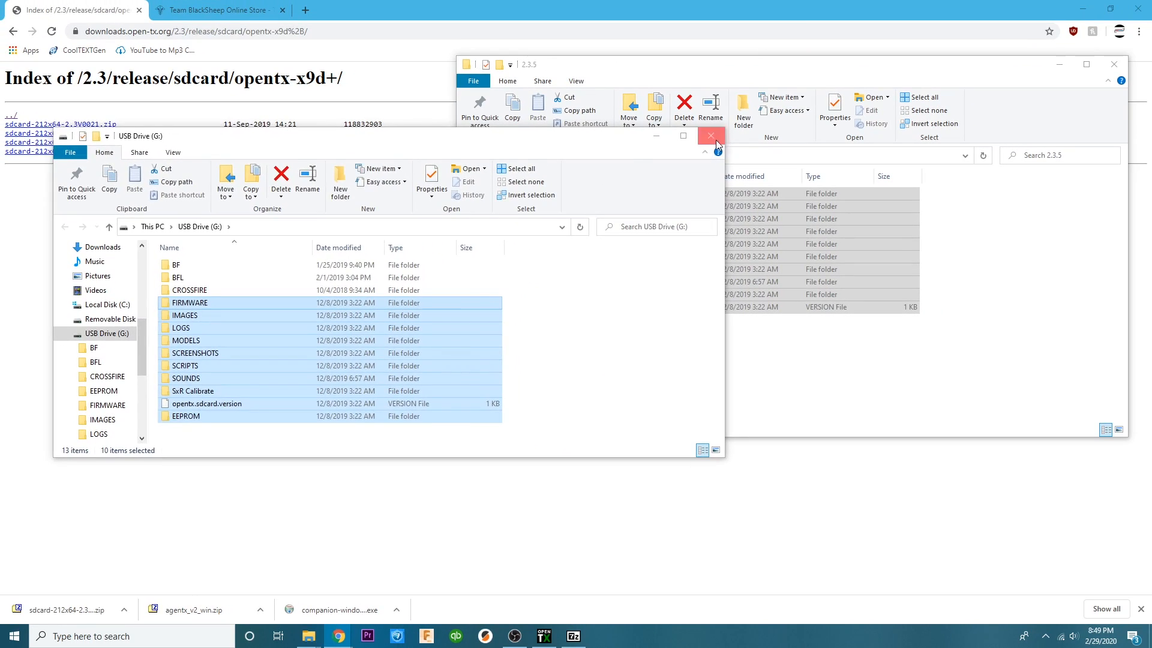
left_click(711, 136)
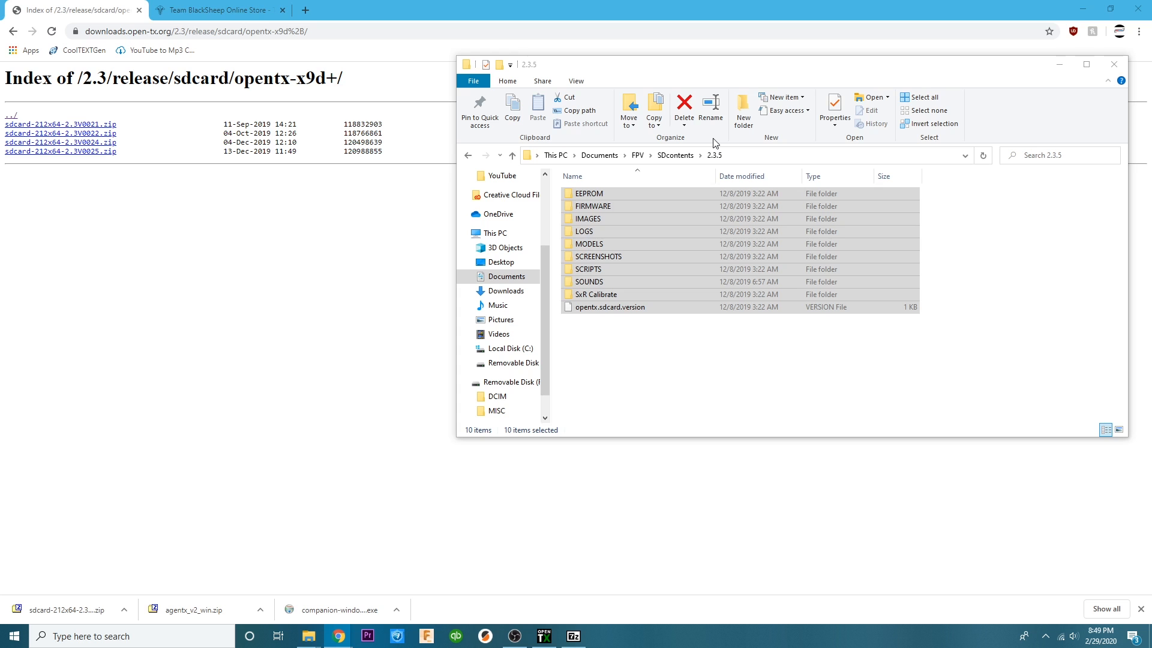
- Minimize the 2.3.5 folder window and the browser, and close the agentx_v2_win.zip archive window
left_click(1059, 64)
left_click(1083, 8)
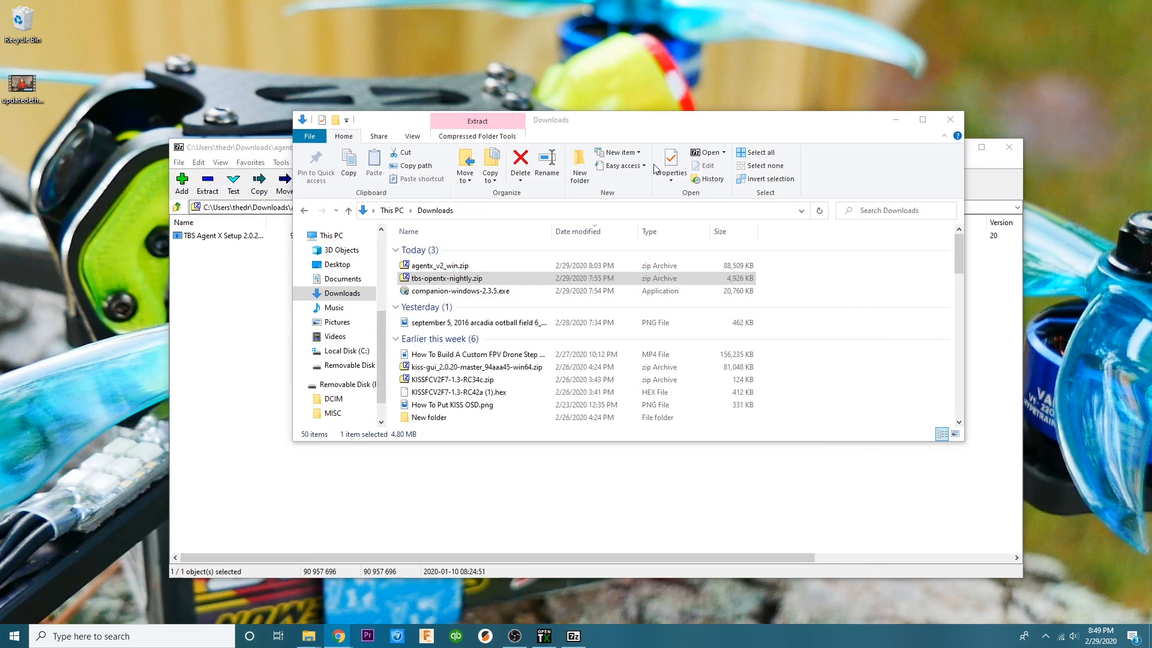
left_click(1012, 150)
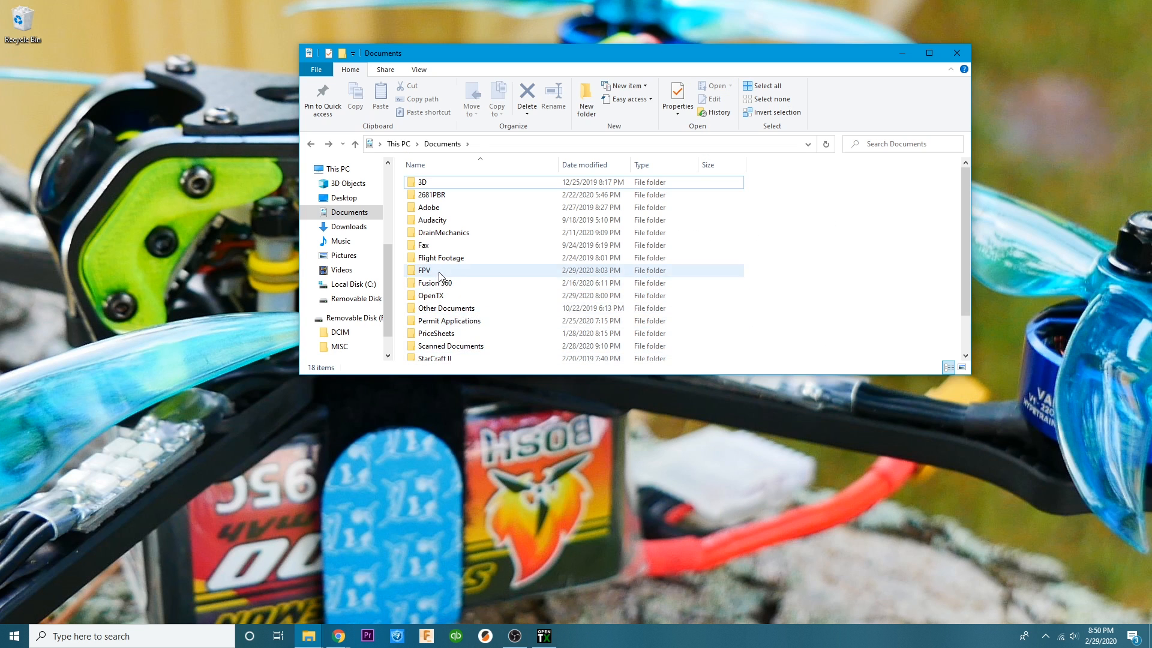
- Install and launch TBS Agent X by running TBS Agent X Setup 2.0.25.exe from the FPV folder's TBS Agent X subfolder
scroll(447, 259, "down", 6)
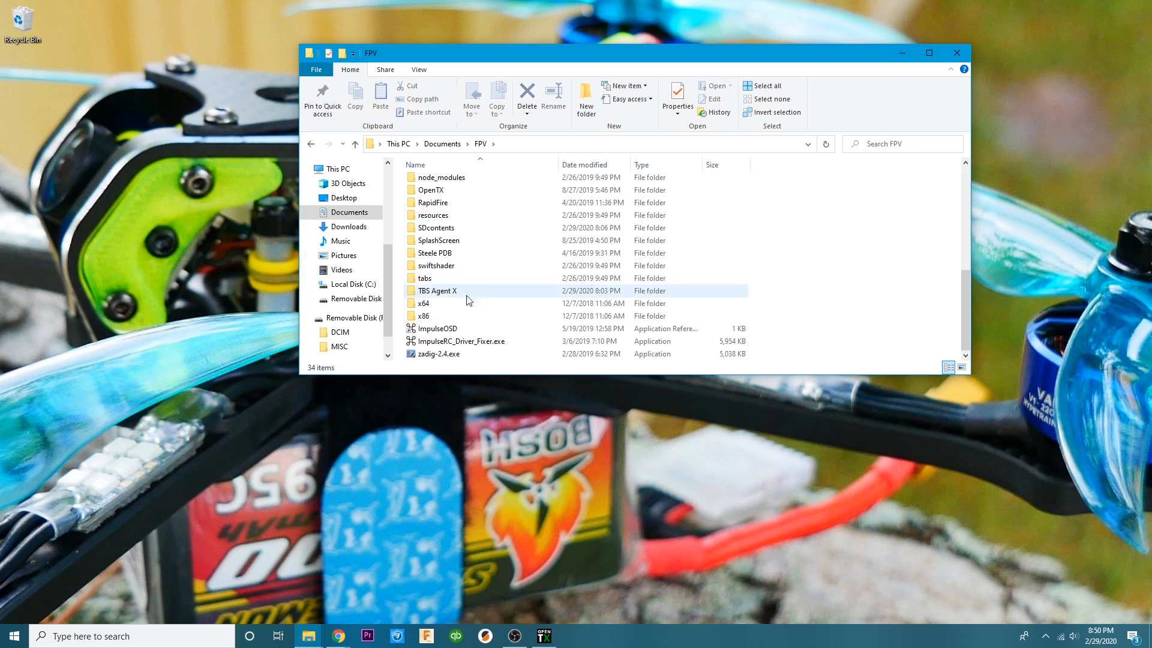
double_click(452, 291)
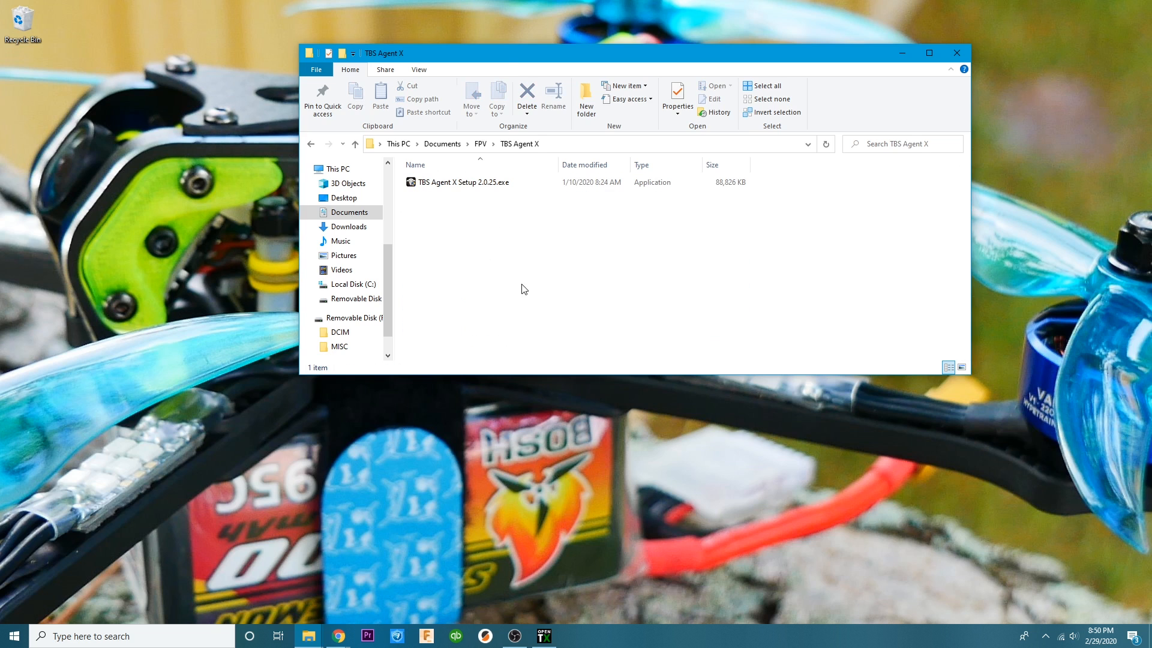
double_click(484, 182)
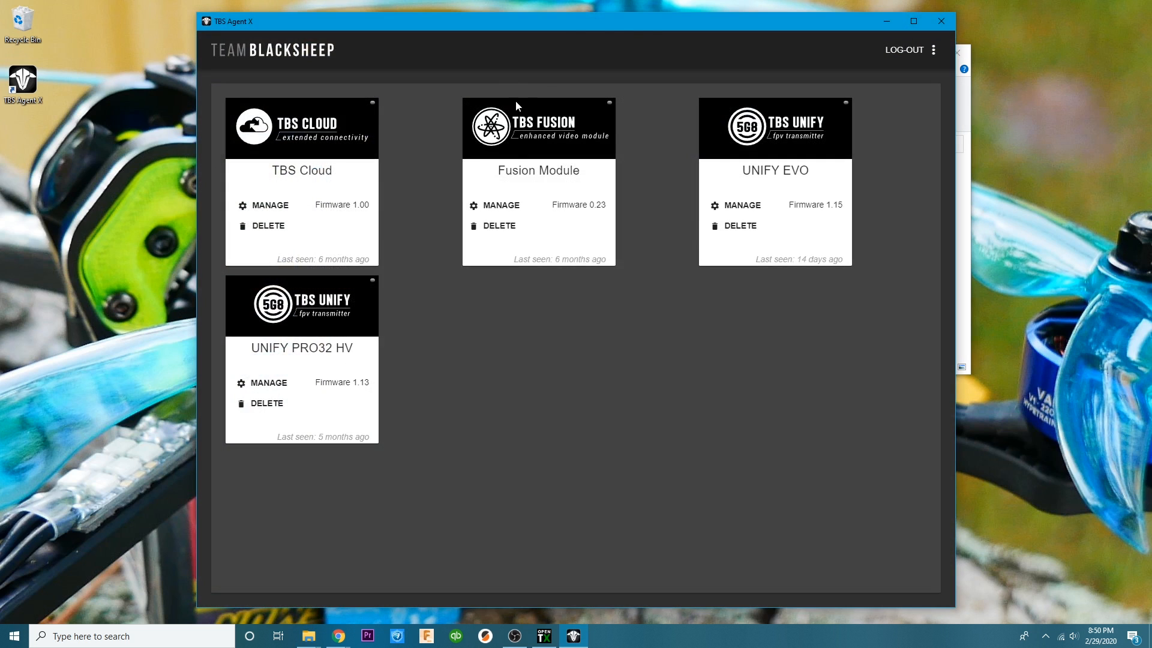
left_click_drag(569, 29, 547, 26)
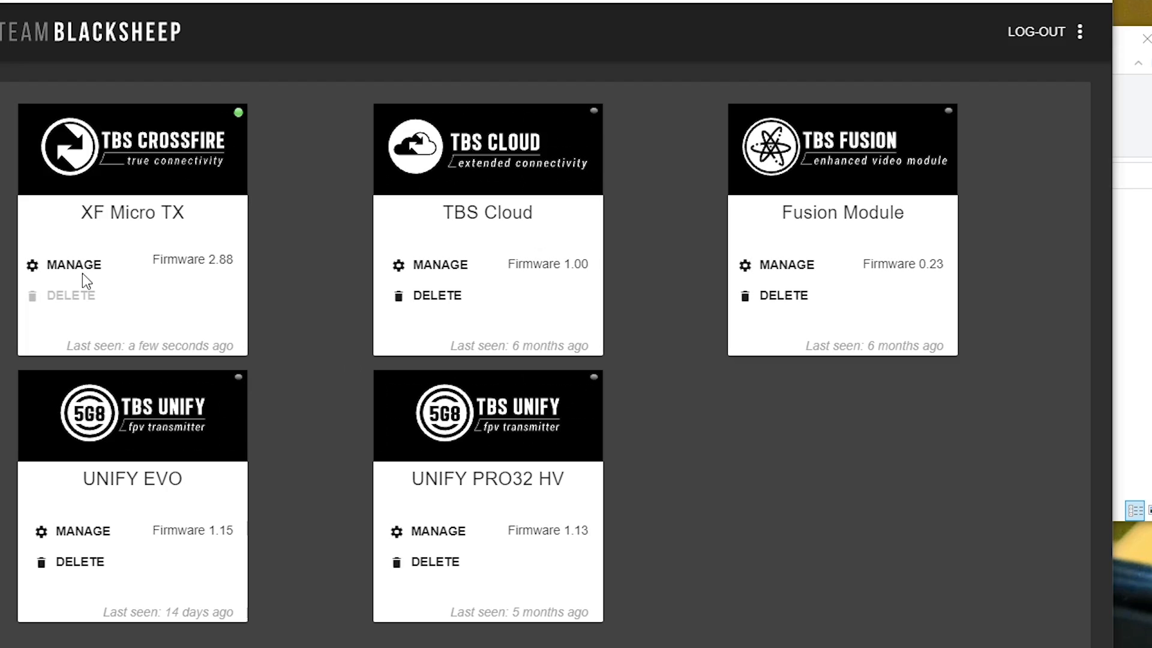
- Include beta firmware in the TBS Agent X settings and save them
left_click(54, 257)
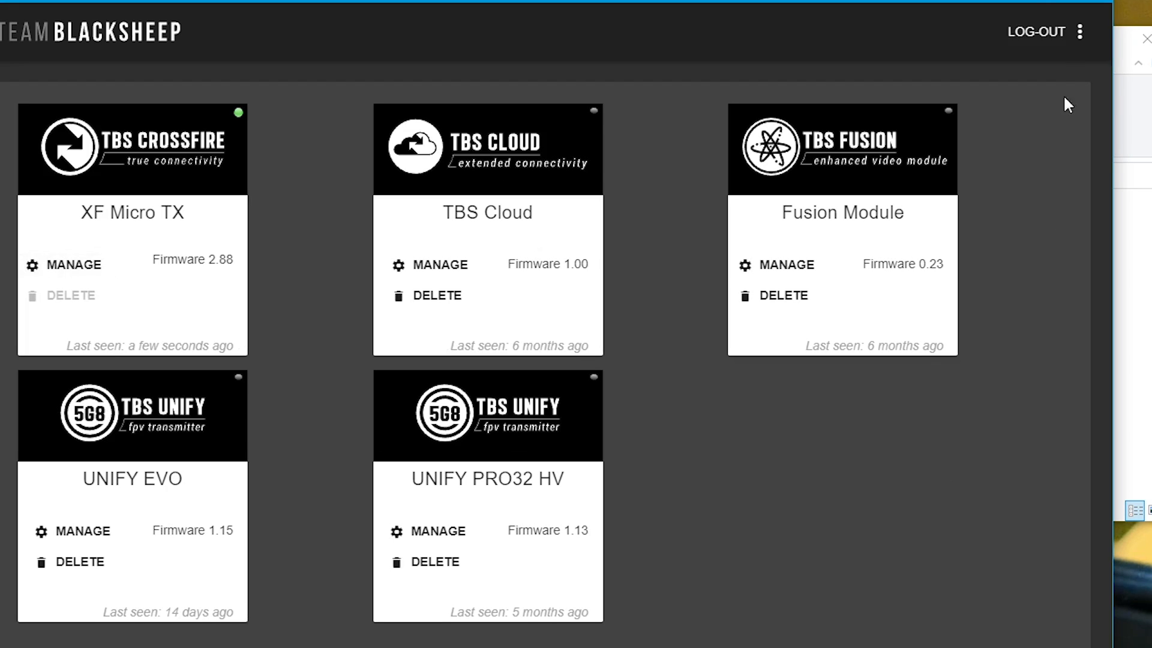
left_click(1080, 32)
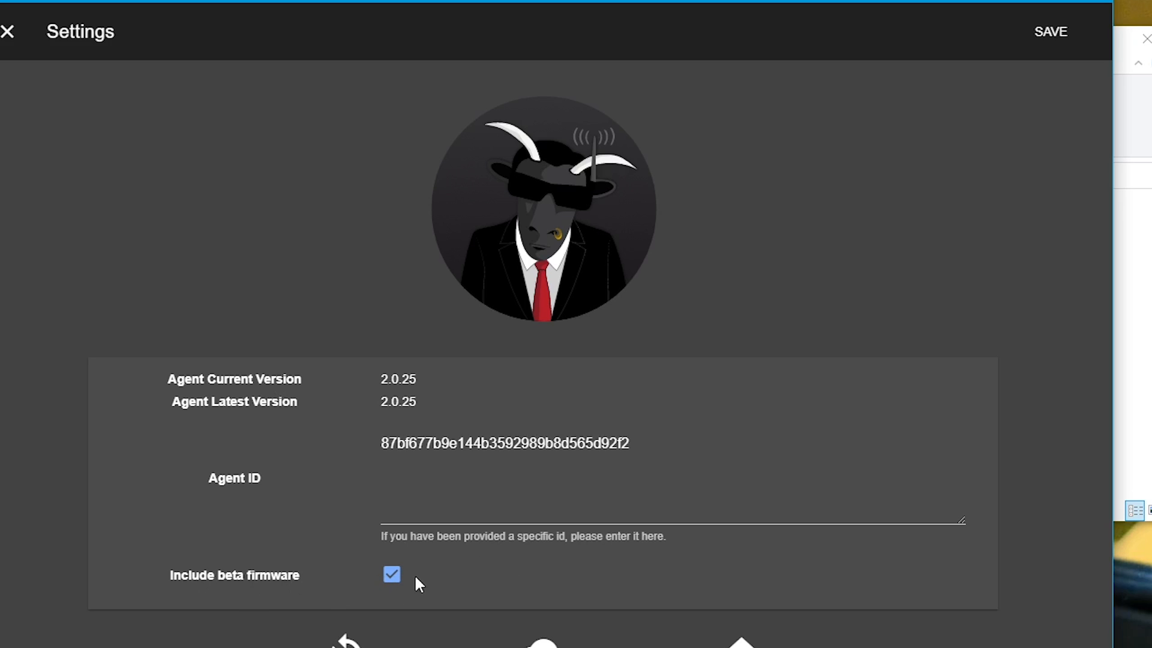
left_click(395, 594)
left_click(1049, 31)
- Open the XF Micro TX for management and review its Device and General settings
left_click(84, 268)
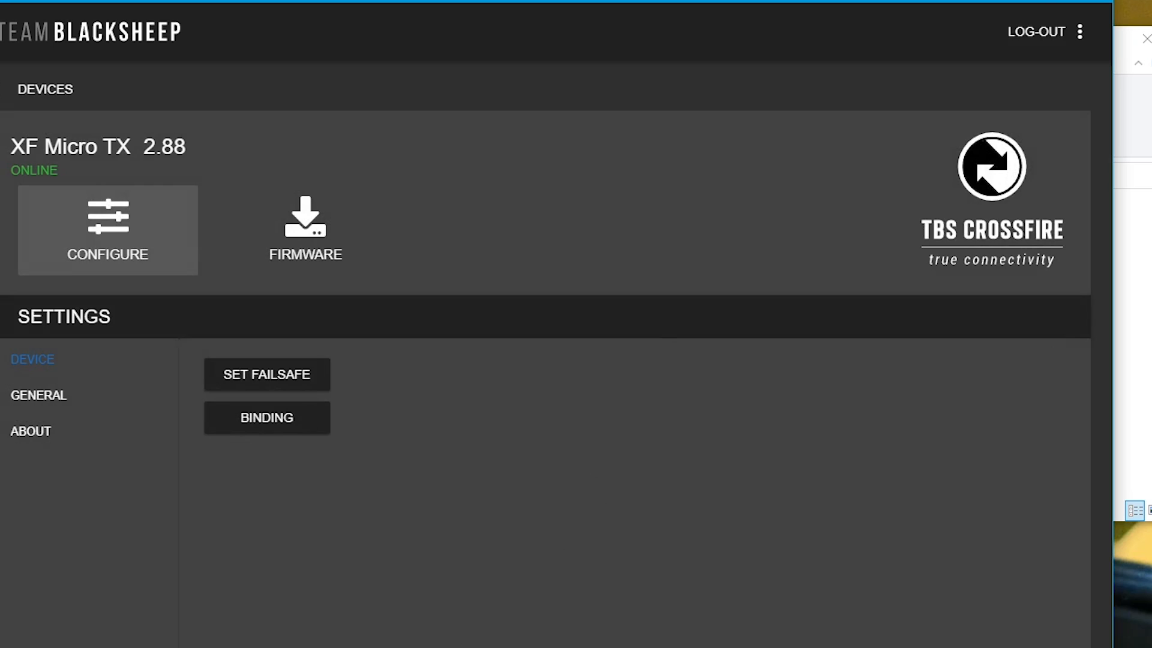
left_click(36, 395)
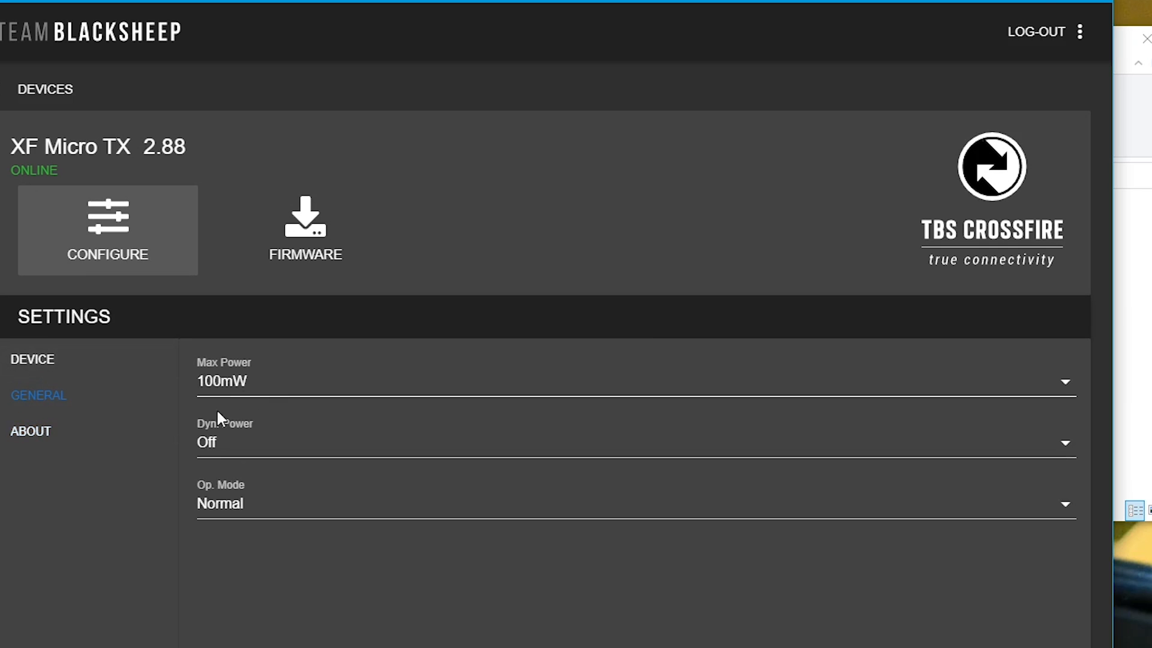
left_click(54, 359)
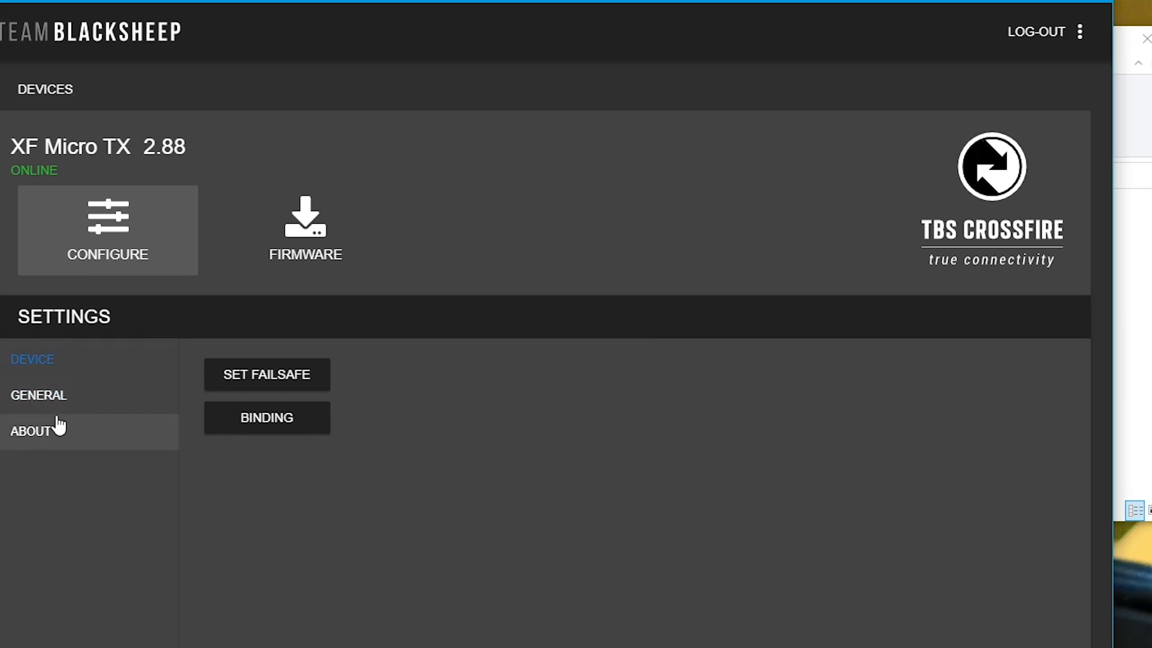
left_click(60, 395)
left_click(75, 372)
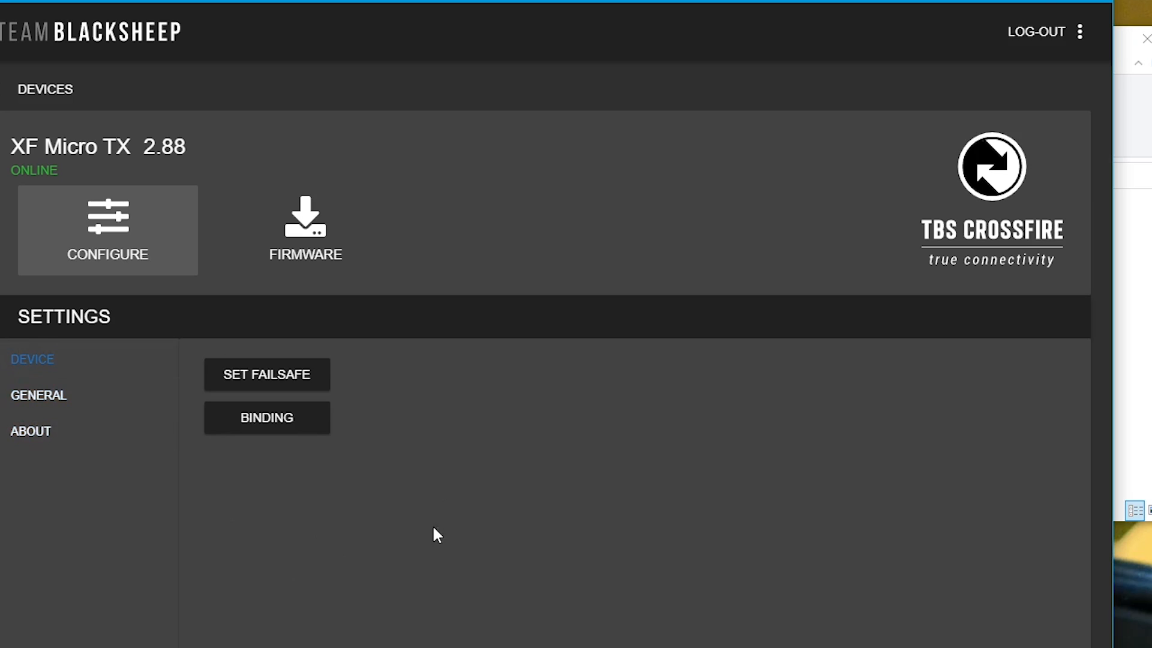
- Update the XF Micro TX to beta firmware 3.53 and check its firmware list
left_click(297, 238)
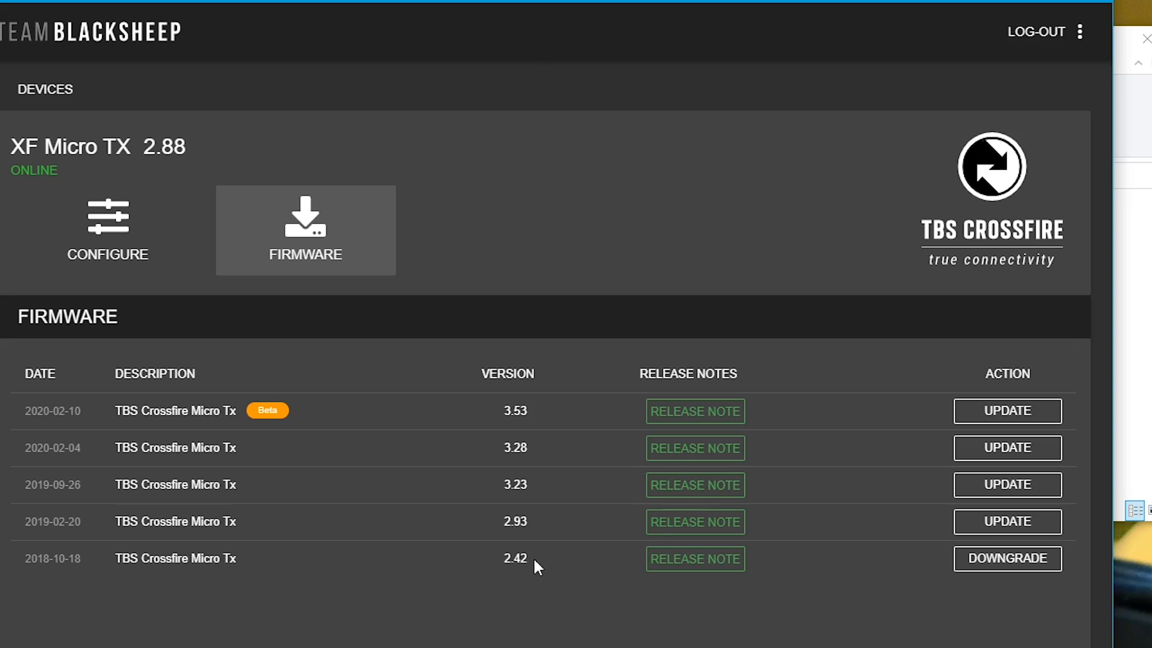
left_click(1006, 411)
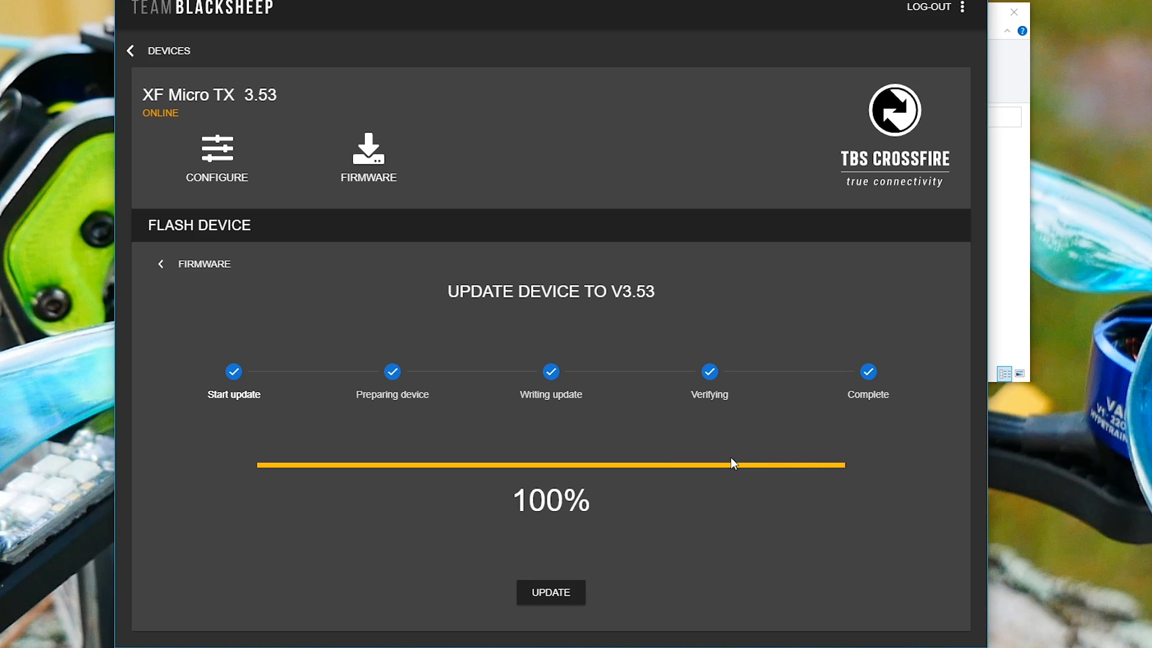
left_click(384, 154)
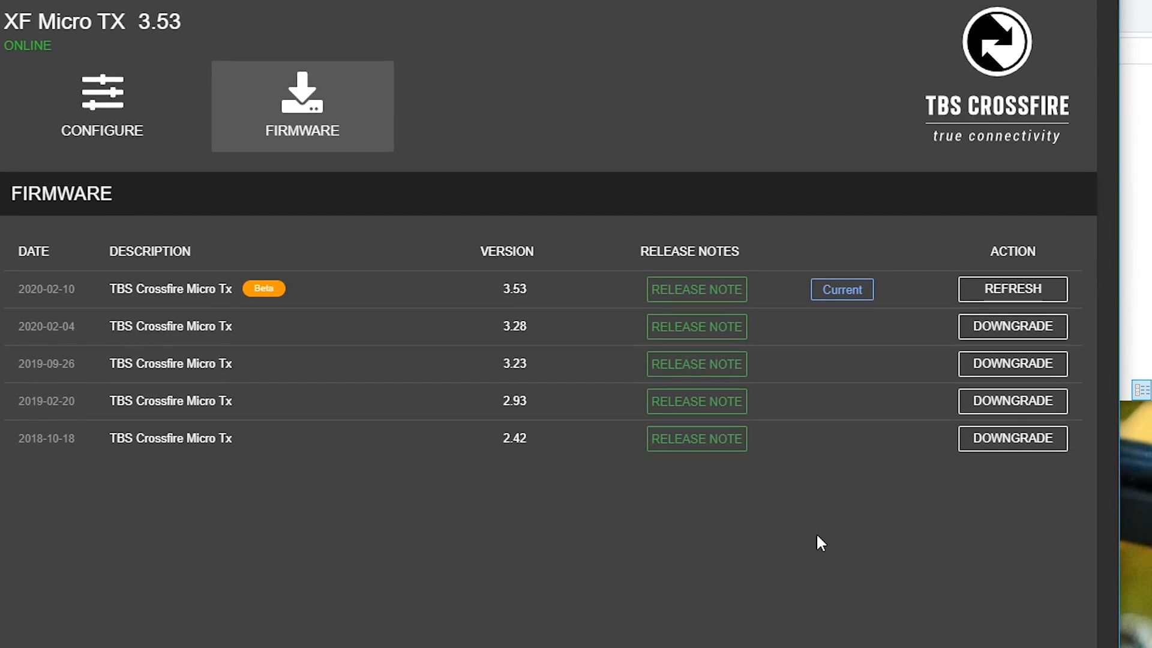
- Set the XF Micro TX's Max Power to 250mW in its general configuration
left_click(120, 141)
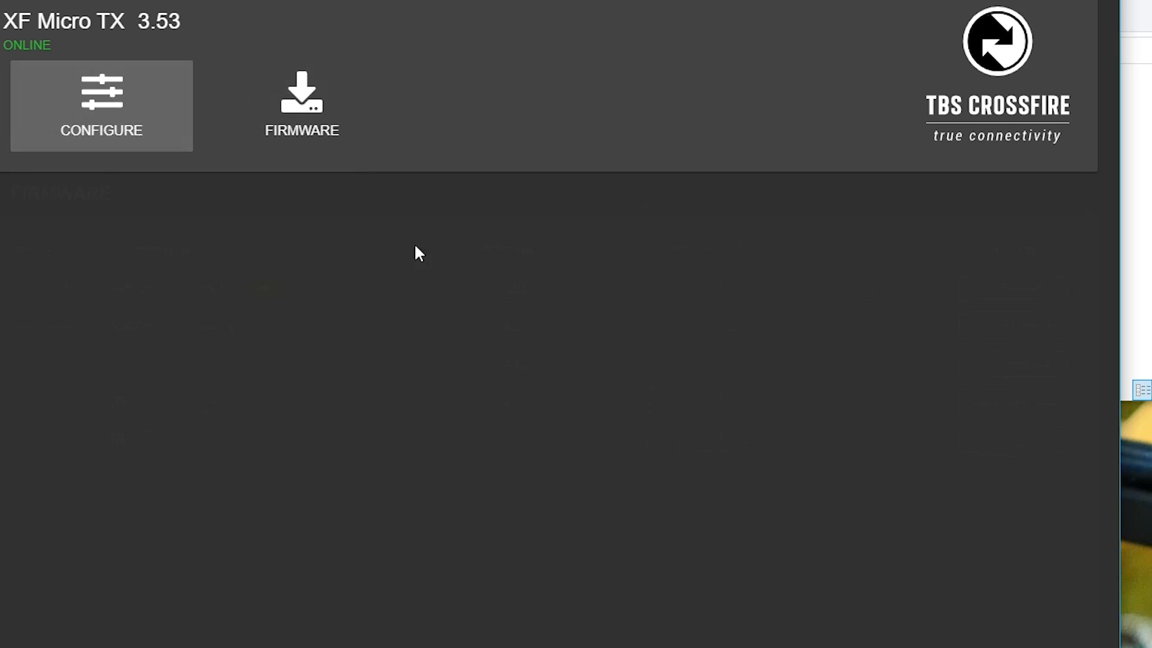
left_click(33, 273)
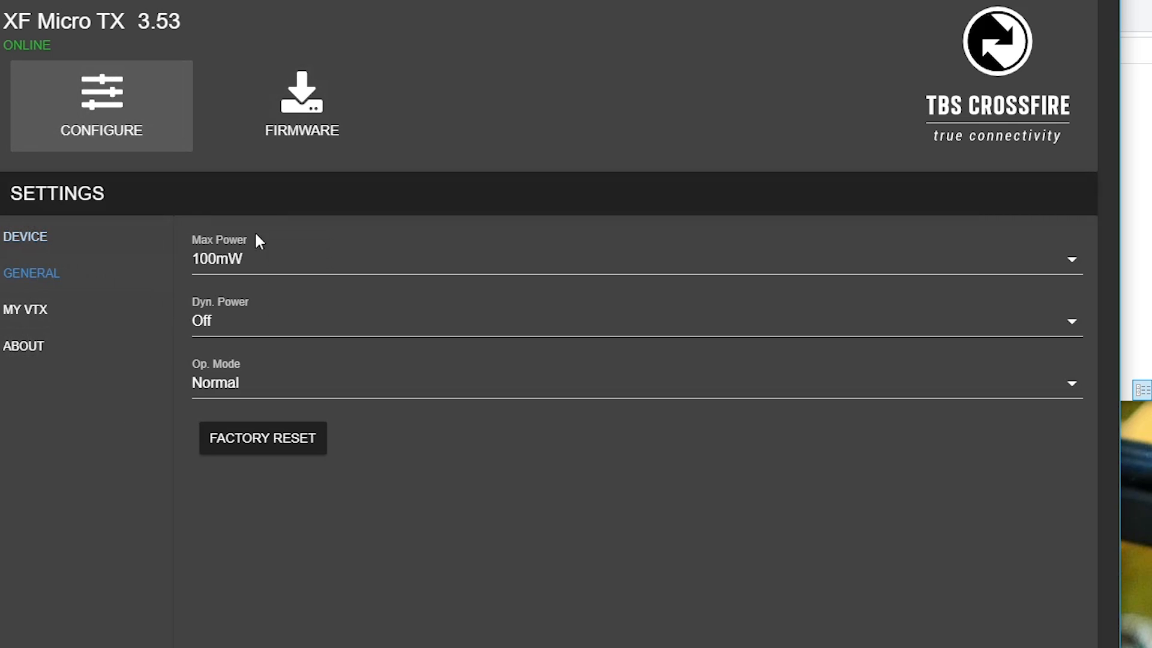
left_click(226, 258)
left_click(224, 358)
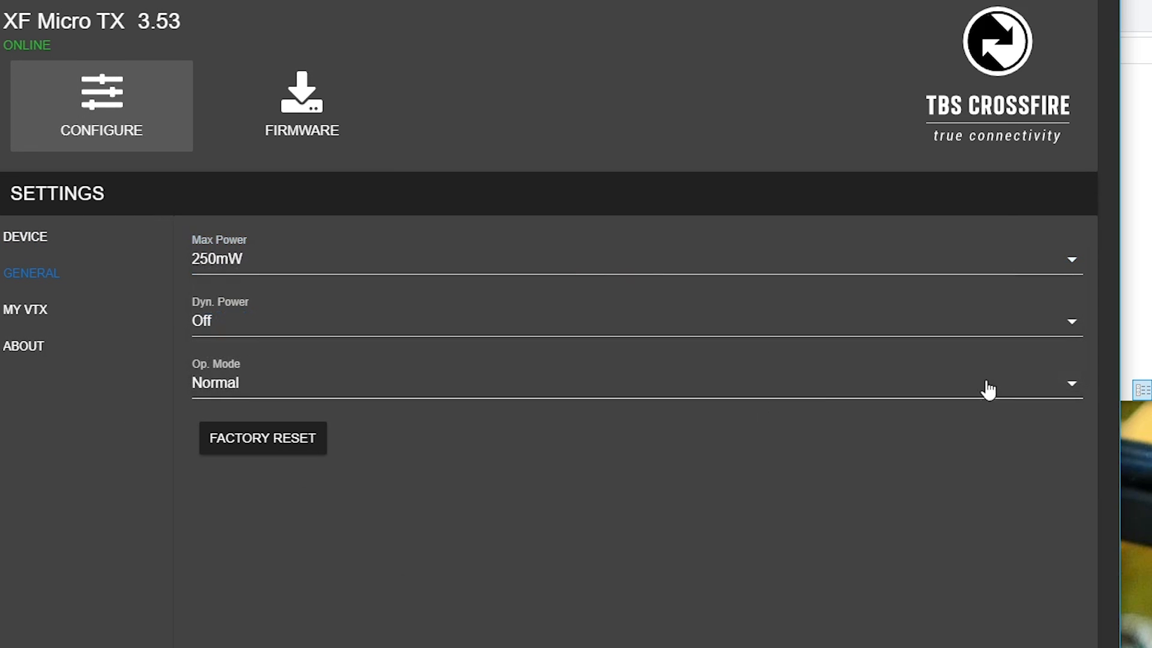